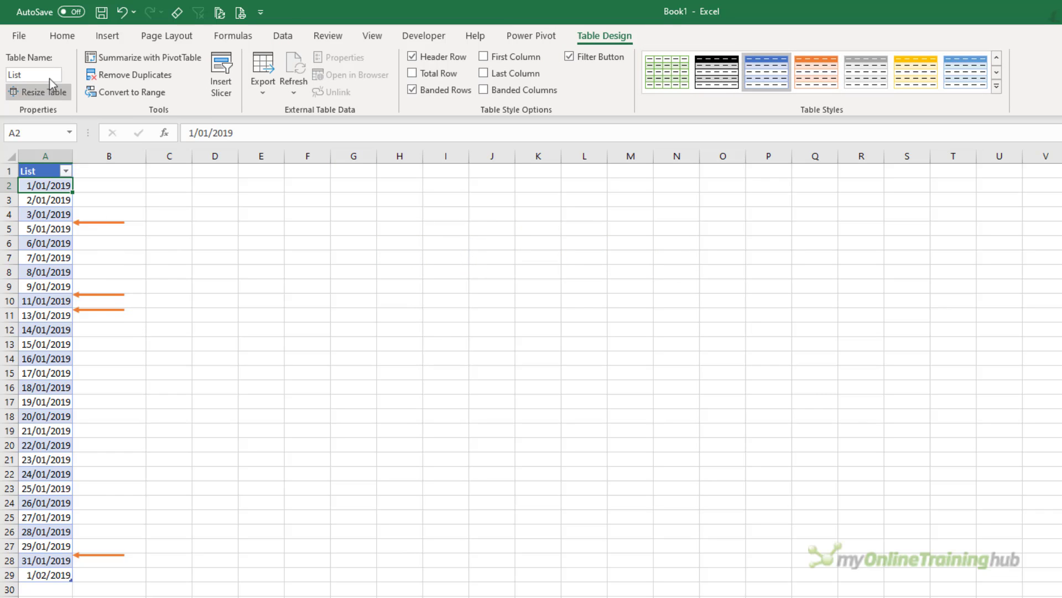
- Confirm the dates table is named List and bring up the Data tab import commands
{"action": "left_click", "coordinate": [24, 77]}
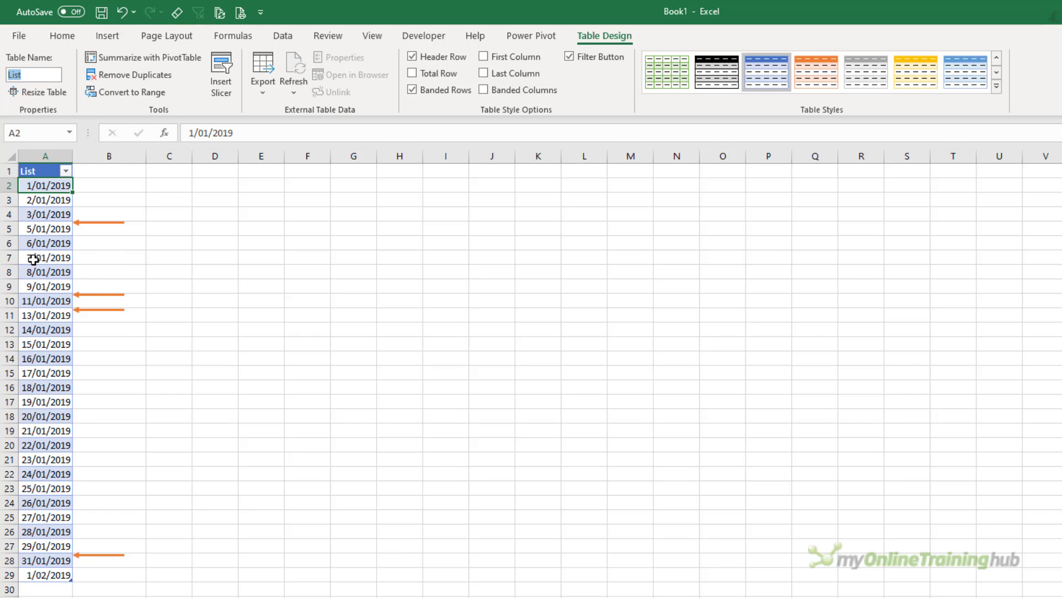
{"action": "left_click", "coordinate": [281, 38]}
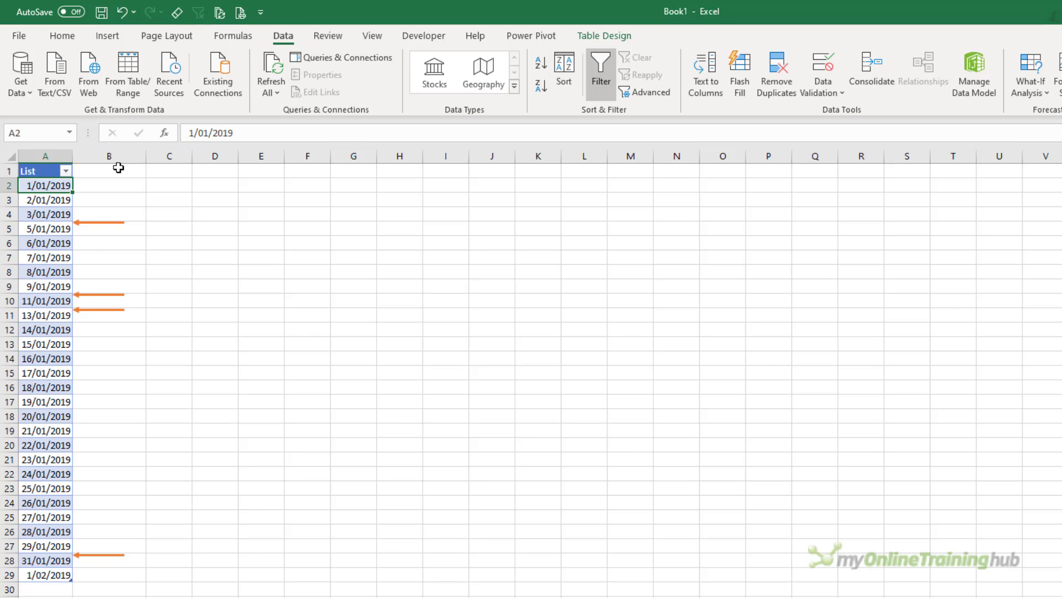
- Load the List table into Power Query and change the List column type to Date
{"action": "left_click", "coordinate": [147, 79]}
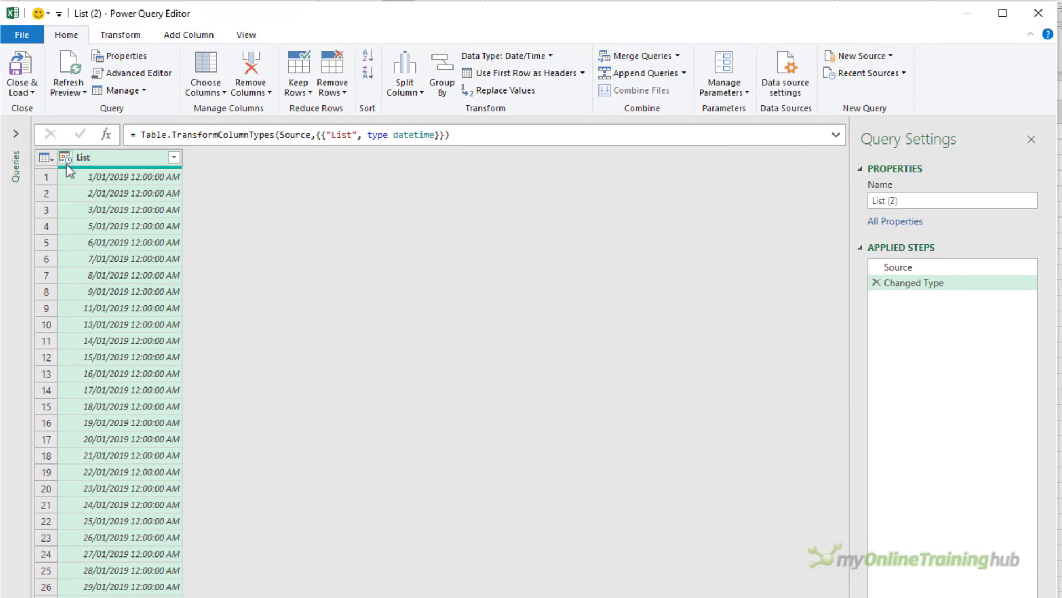
{"action": "left_click", "coordinate": [66, 161]}
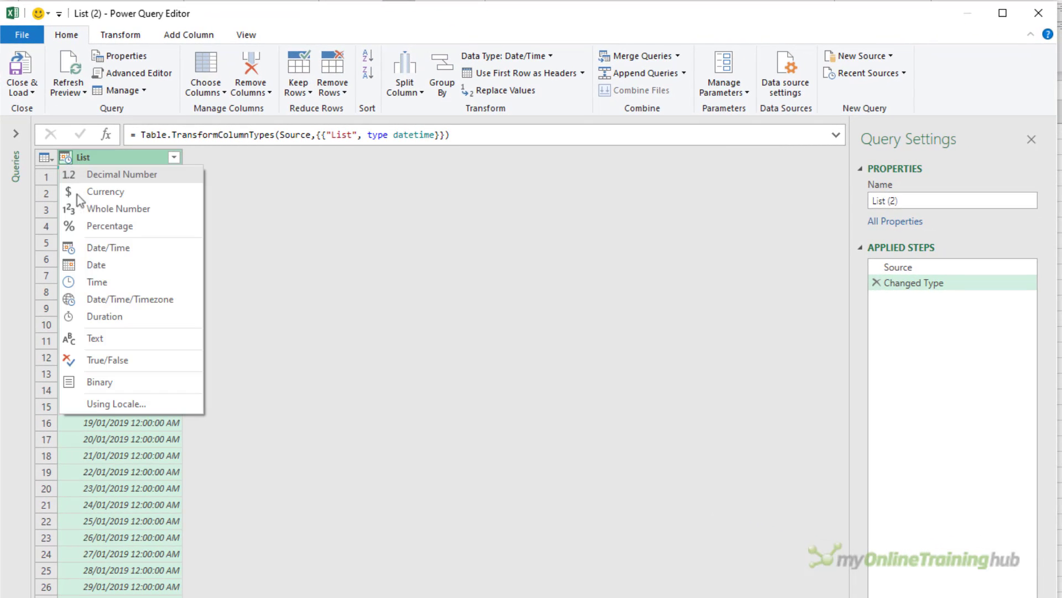
{"action": "left_click", "coordinate": [94, 265]}
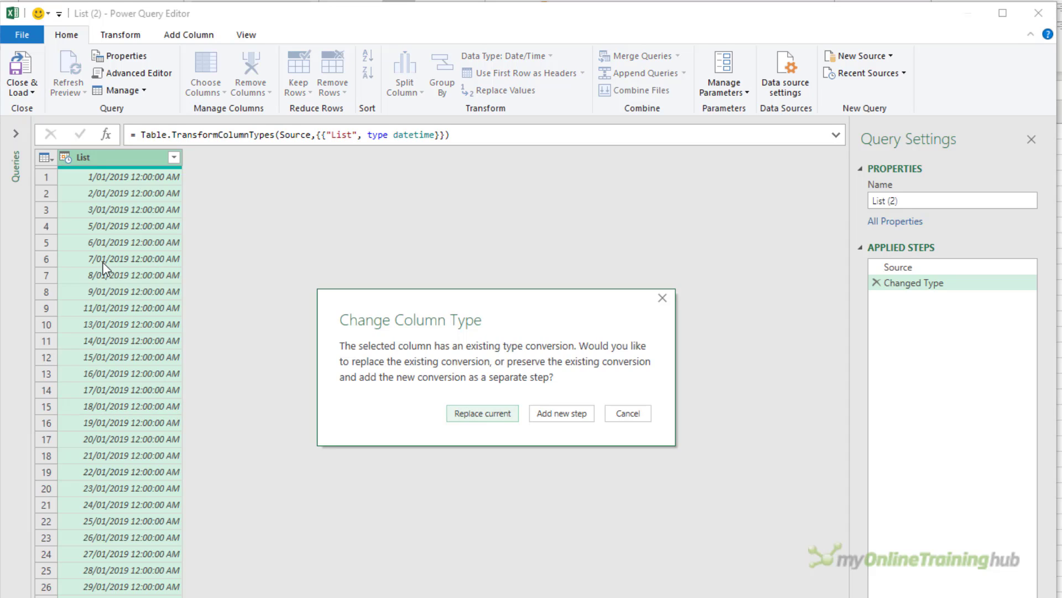
{"action": "left_click", "coordinate": [463, 416]}
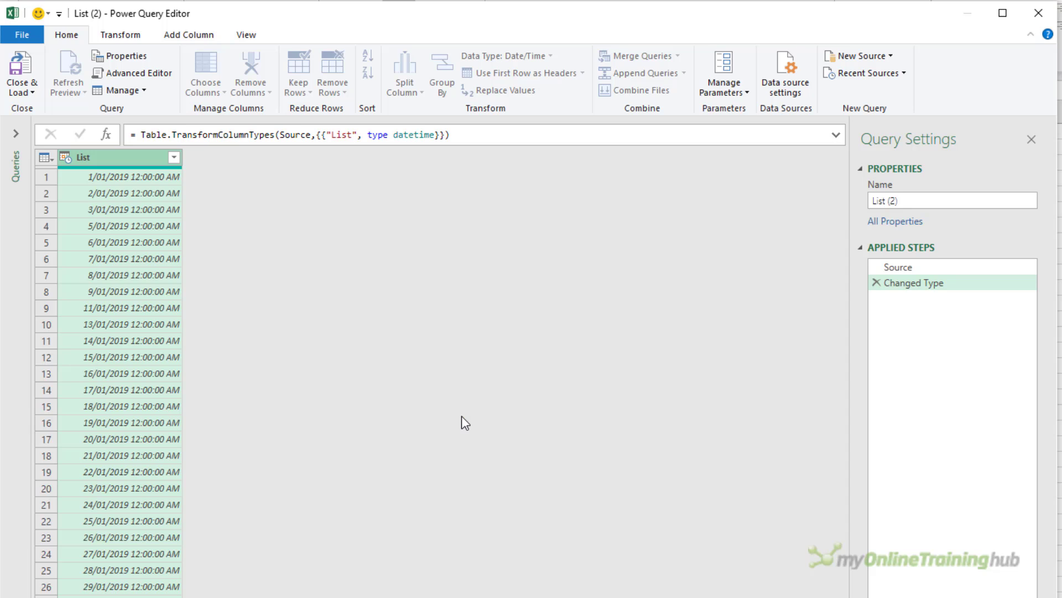
- Add an Index column numbered from 0
{"action": "left_click", "coordinate": [201, 37]}
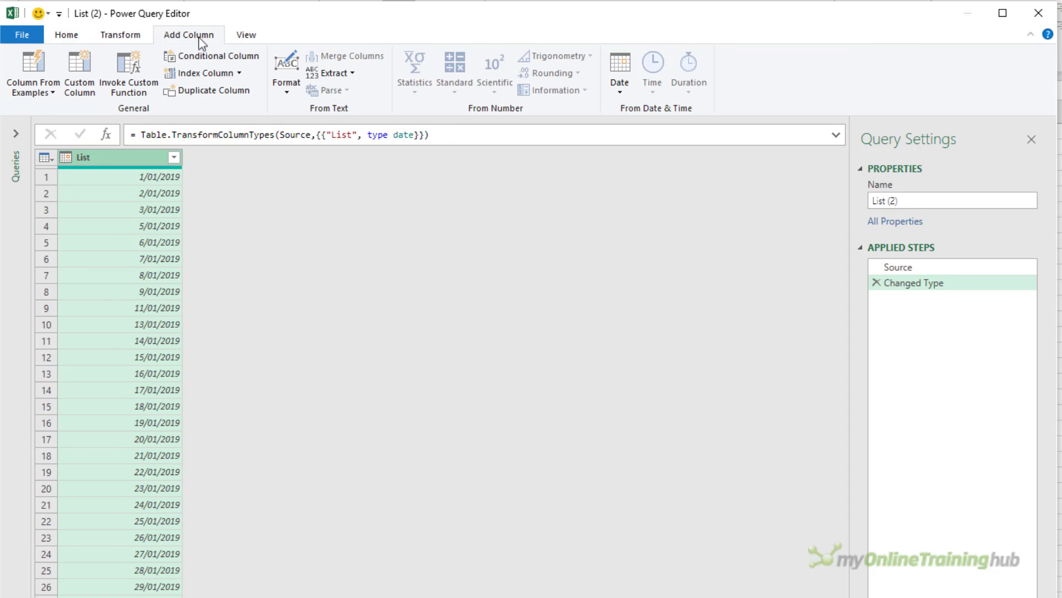
{"action": "left_click", "coordinate": [238, 72]}
{"action": "left_click", "coordinate": [237, 91]}
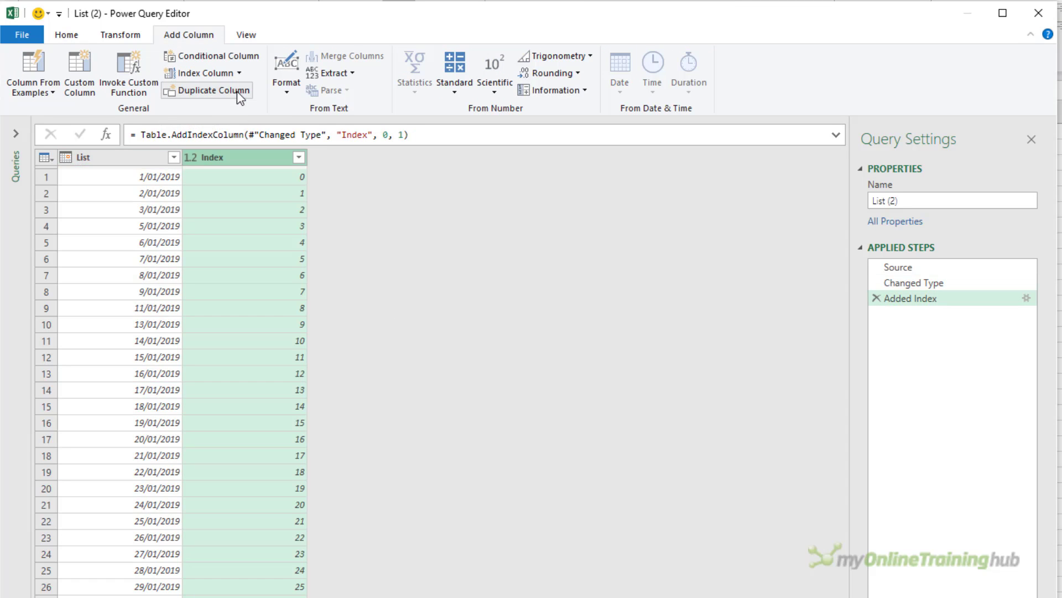
- Add a Custom column: try Date.AddDays([List],1)=#"Added Index"[List]{[Index]+1} otherwise [List]
{"action": "left_click", "coordinate": [77, 77]}
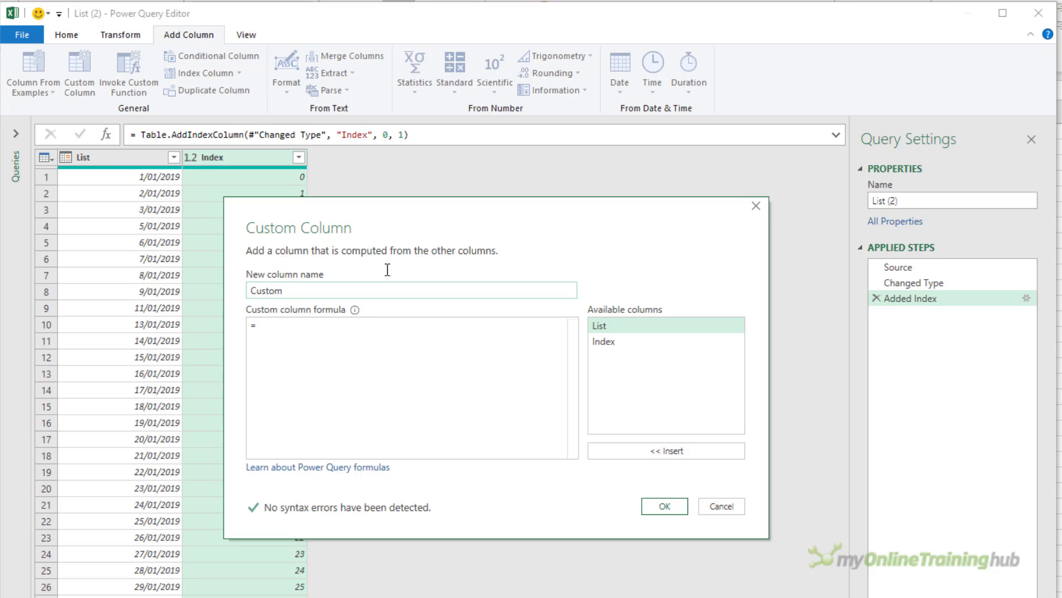
{"action": "left_click", "coordinate": [339, 325]}
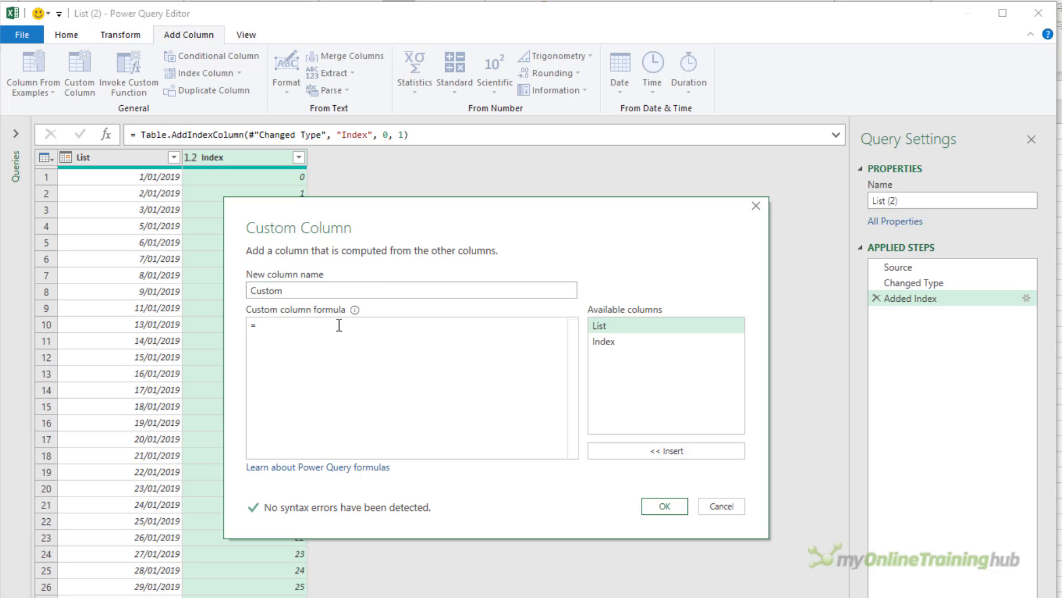
{"action": "type", "text": "try Date.AddDays("}
{"action": "double_click", "coordinate": [653, 325]}
{"action": "type", "text": ",1)=#\"Added Index\""}
{"action": "double_click", "coordinate": [705, 329]}
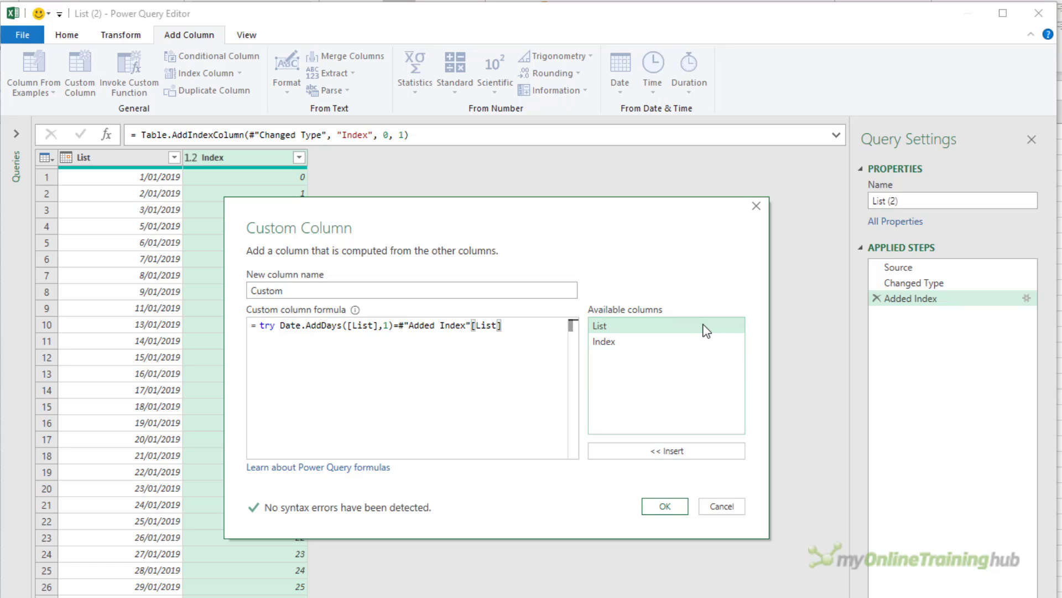
{"action": "type", "text": "{"}
{"action": "double_click", "coordinate": [593, 345]}
{"action": "type", "text": "+1}"}
{"action": "key", "text": "Return"}
{"action": "type", "text": "otherwi"}
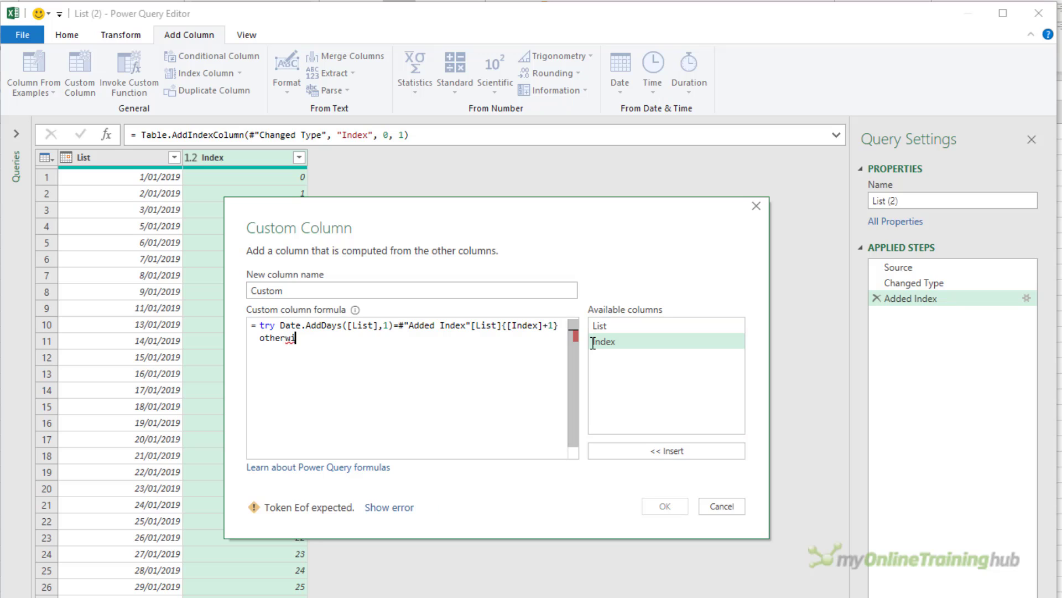
{"action": "type", "text": "se"}
{"action": "double_click", "coordinate": [600, 326]}
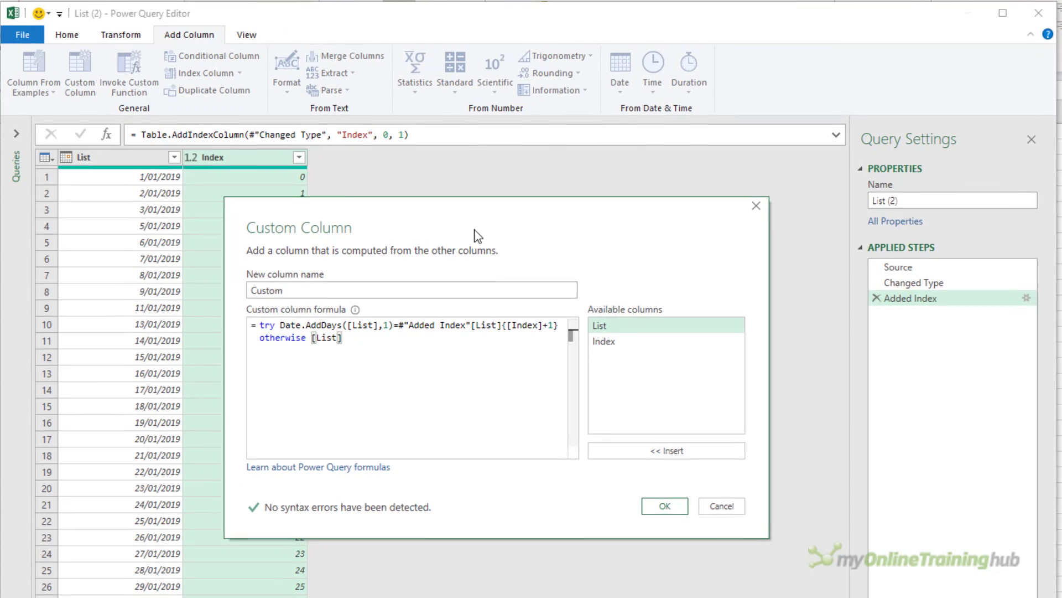
{"action": "left_click", "coordinate": [711, 455]}
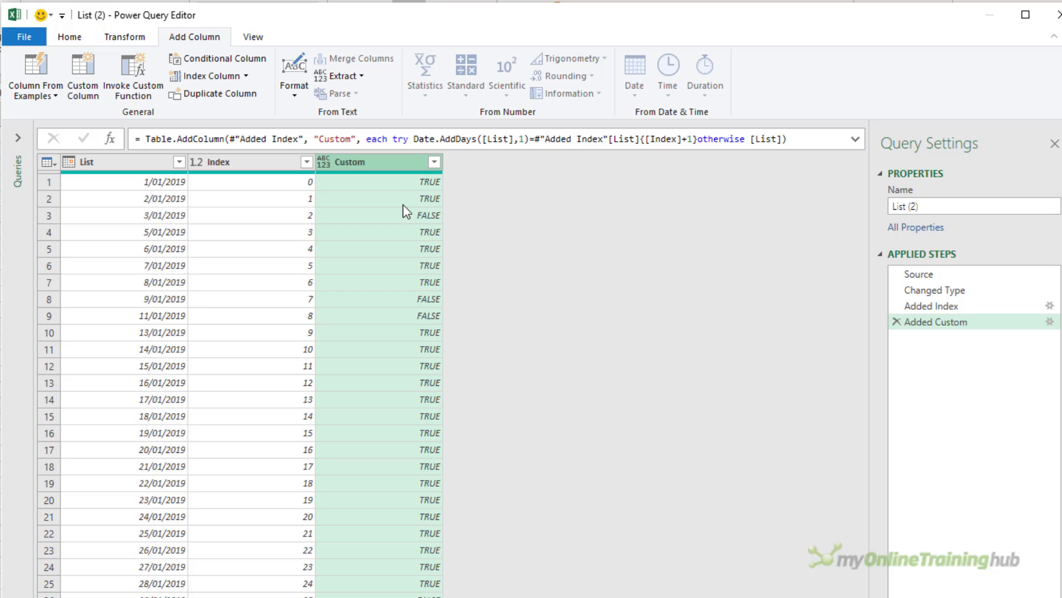
- Define End Date as: if [Custom]=false or Value.Is([Custom], type date) then [List] else null
{"action": "left_click", "coordinate": [89, 82]}
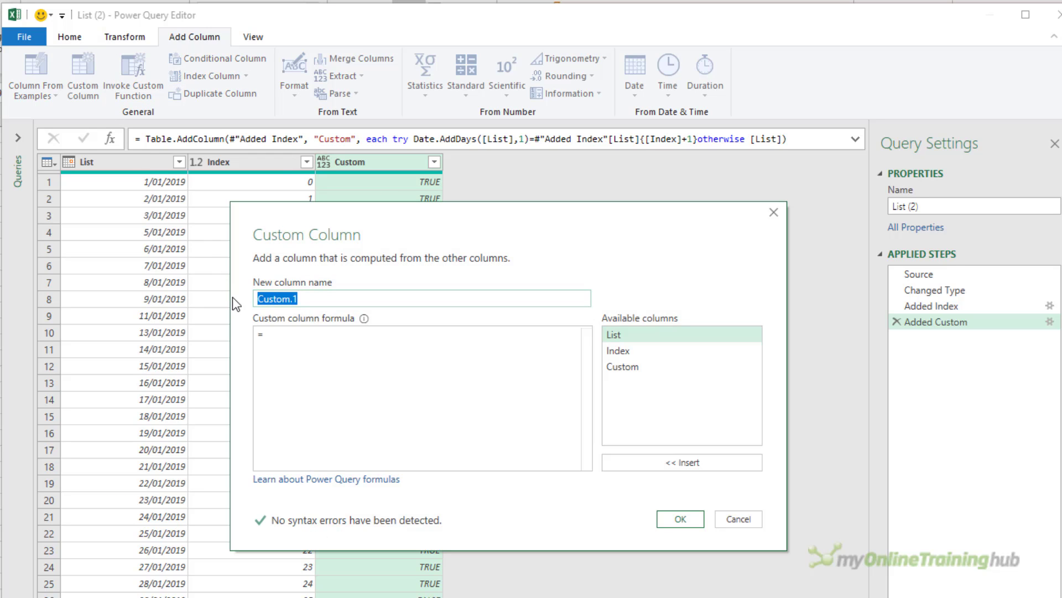
{"action": "type", "text": "End Date"}
{"action": "key", "text": "Tab"}
{"action": "type", "text": "if"}
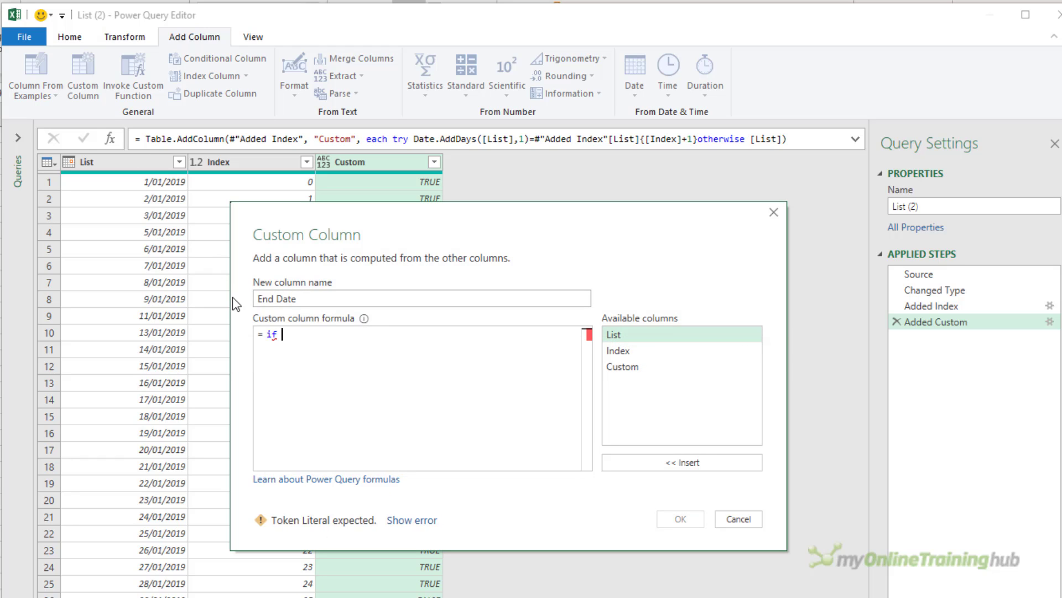
{"action": "double_click", "coordinate": [671, 370]}
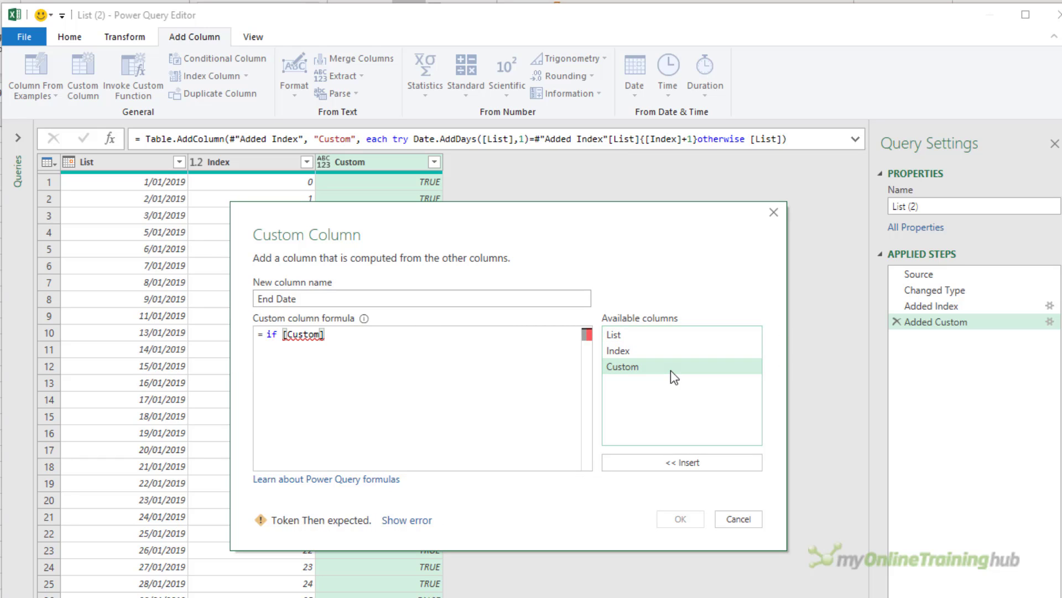
{"action": "type", "text": "=false or Value.Is"}
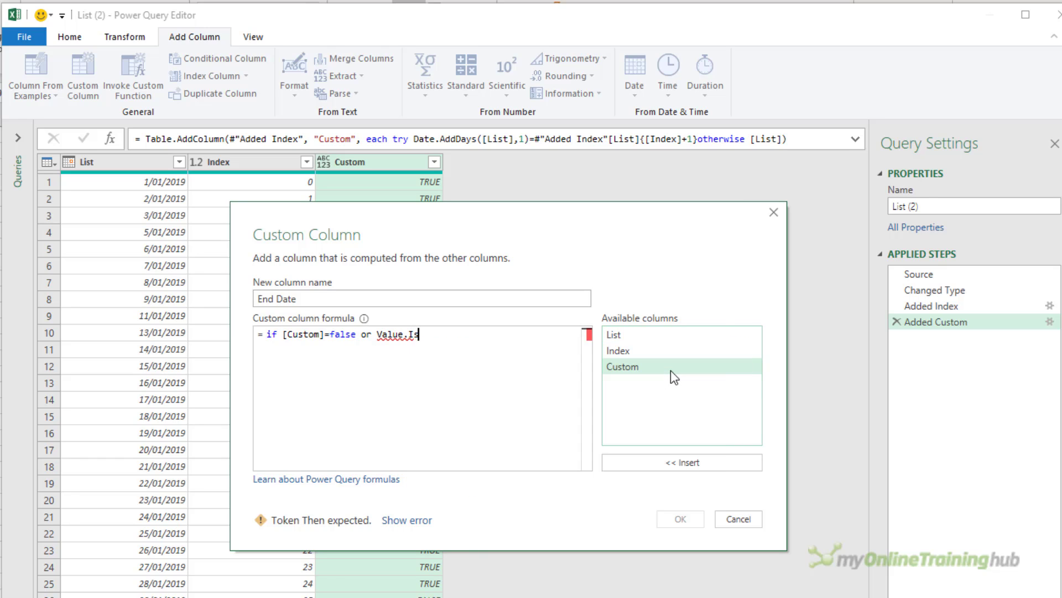
{"action": "type", "text": "("}
{"action": "double_click", "coordinate": [671, 367]}
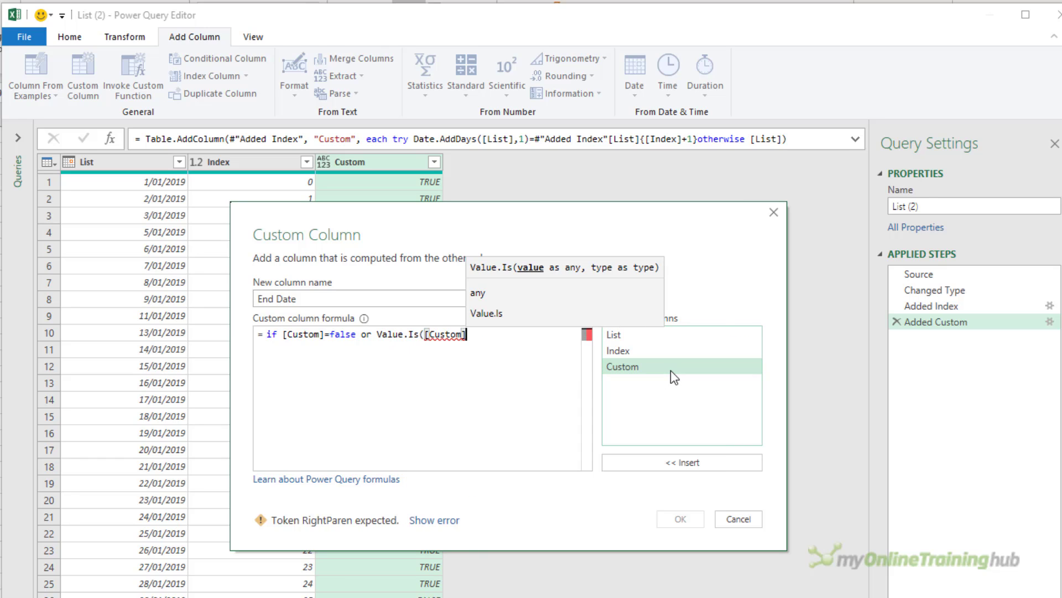
{"action": "type", "text": ", type date) then"}
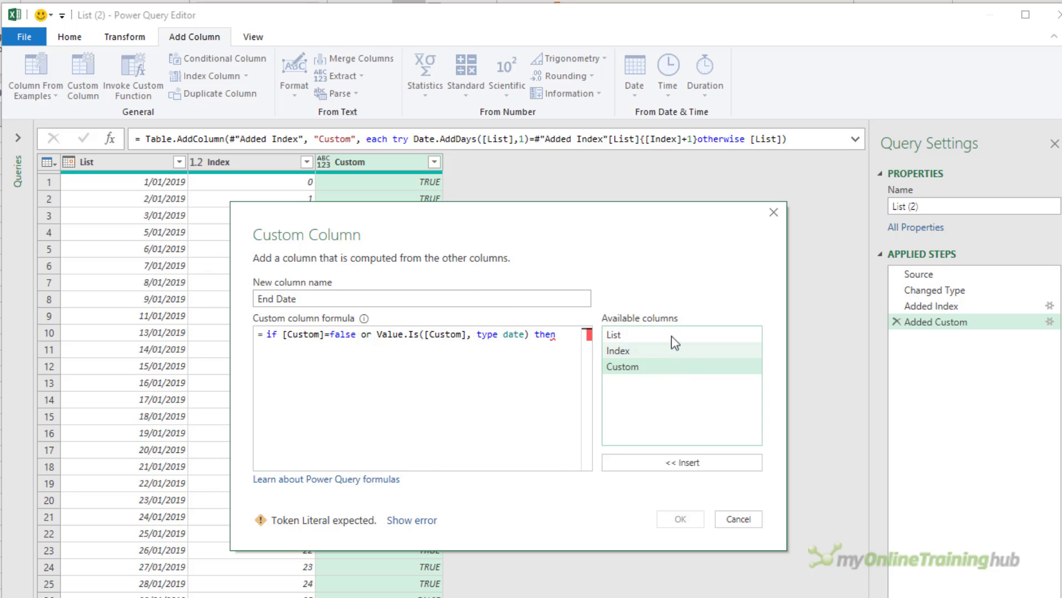
{"action": "double_click", "coordinate": [614, 334]}
{"action": "type", "text": "else null"}
{"action": "key", "text": "Escape"}
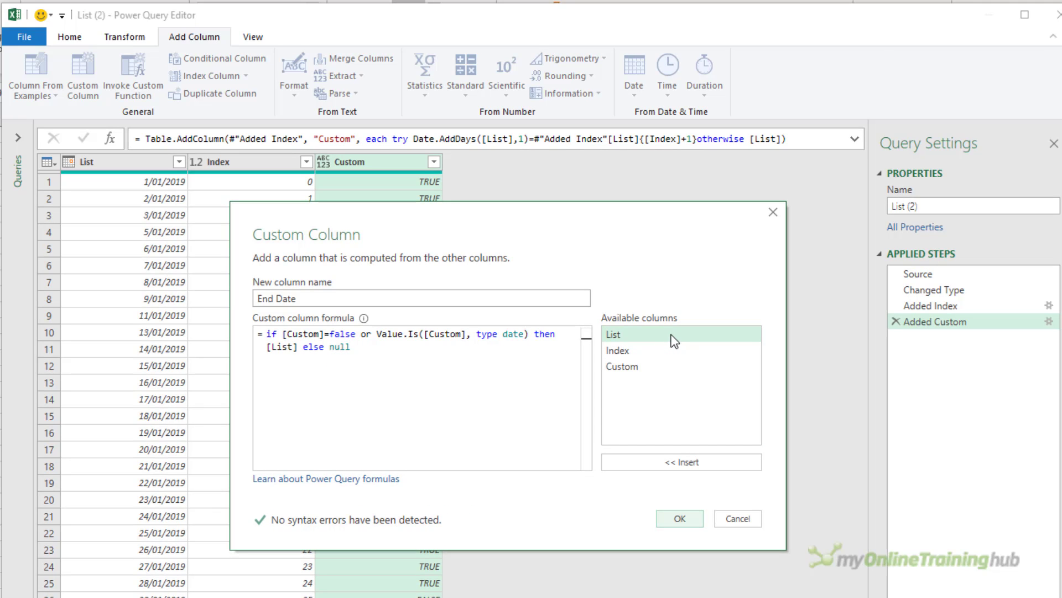
- Create the End Date column, fill it upward, and type it as Date
{"action": "left_click", "coordinate": [680, 519]}
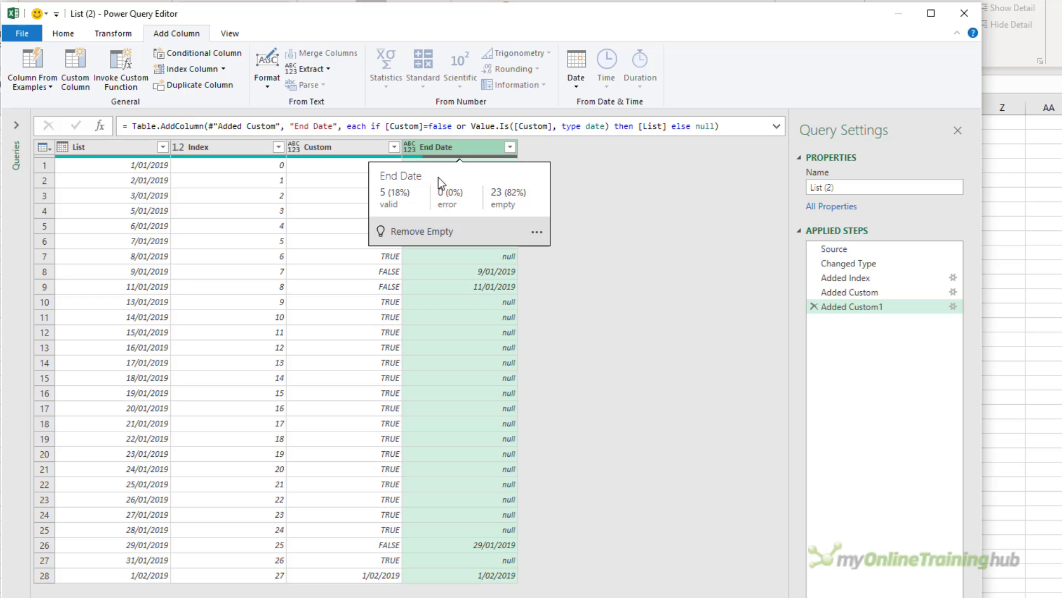
{"action": "left_click", "coordinate": [116, 32]}
{"action": "left_click", "coordinate": [271, 68]}
{"action": "left_click", "coordinate": [279, 102]}
{"action": "left_click", "coordinate": [409, 146]}
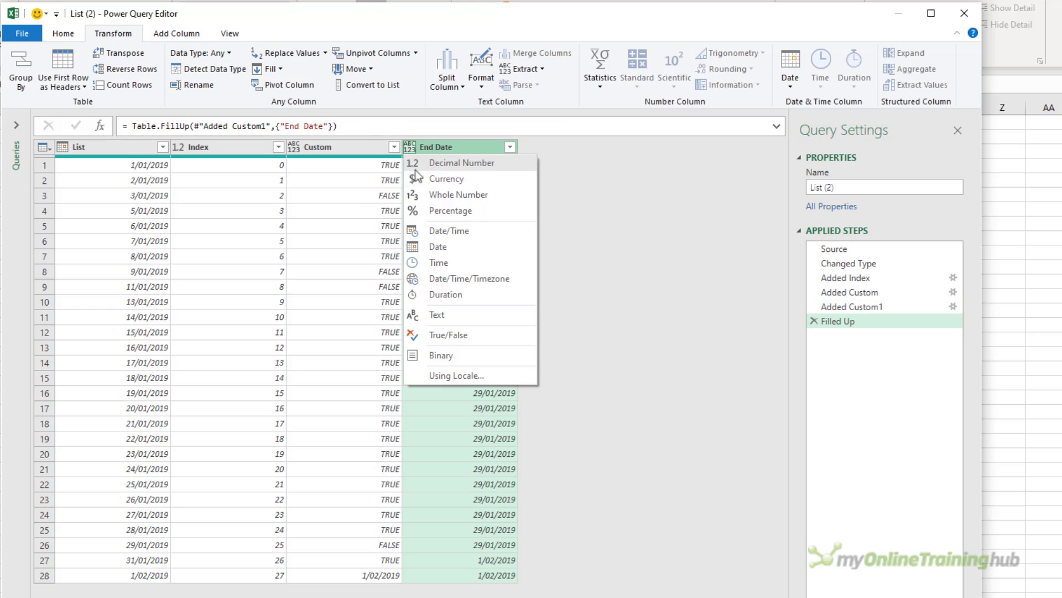
{"action": "left_click", "coordinate": [437, 246]}
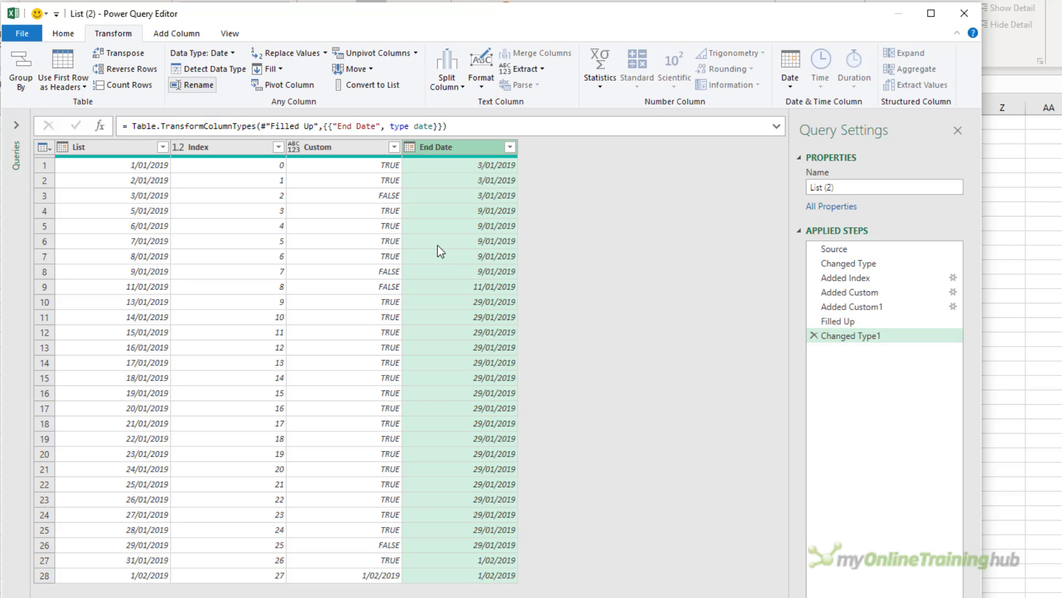
- Remove duplicate rows so one row remains per End Date
{"action": "left_click", "coordinate": [66, 37]}
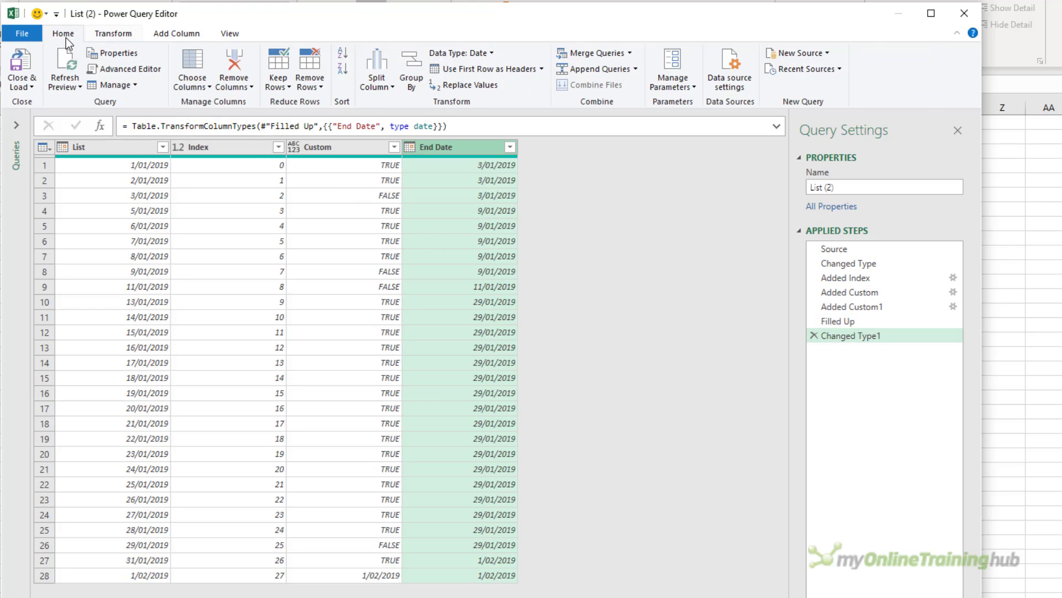
{"action": "left_click", "coordinate": [308, 87]}
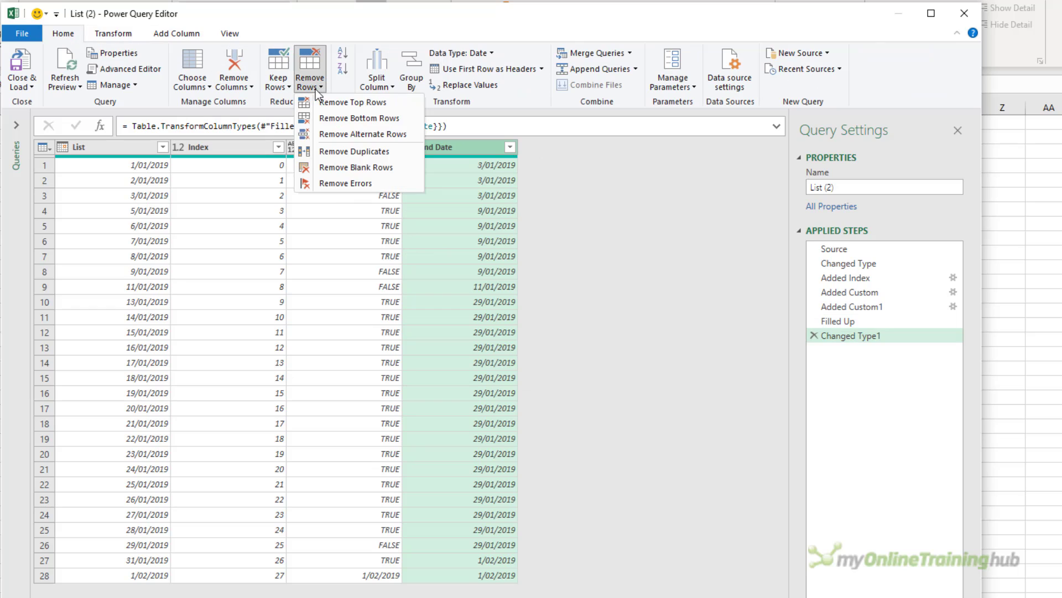
{"action": "left_click", "coordinate": [369, 150]}
- Select the Index and Custom columns for removal
{"action": "left_click", "coordinate": [130, 147]}
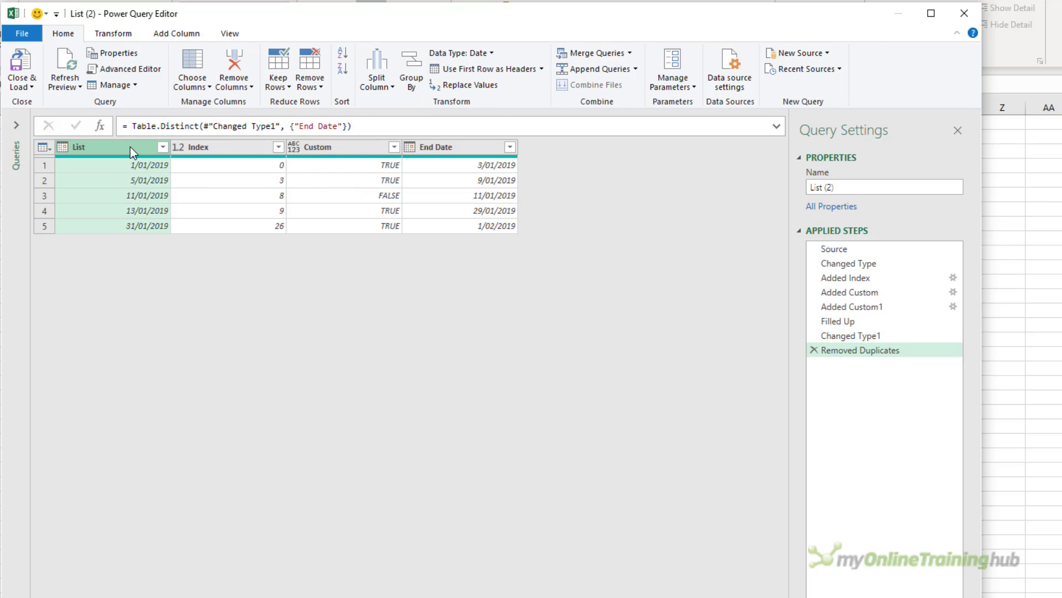
{"action": "left_click", "coordinate": [440, 149]}
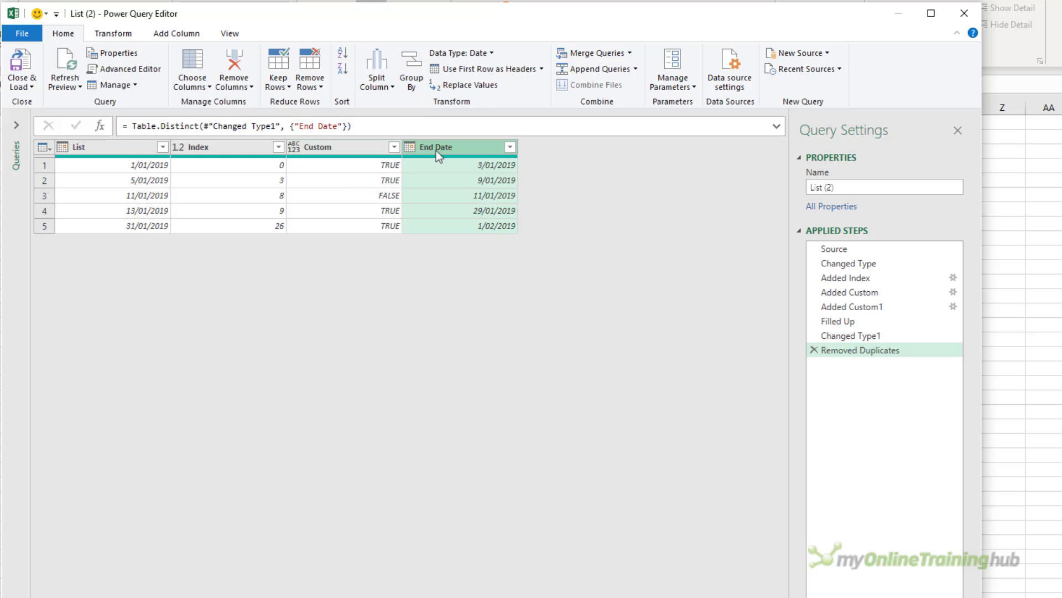
{"action": "left_click", "coordinate": [236, 148]}
{"action": "left_click", "coordinate": [330, 148], "text": "ctrl"}
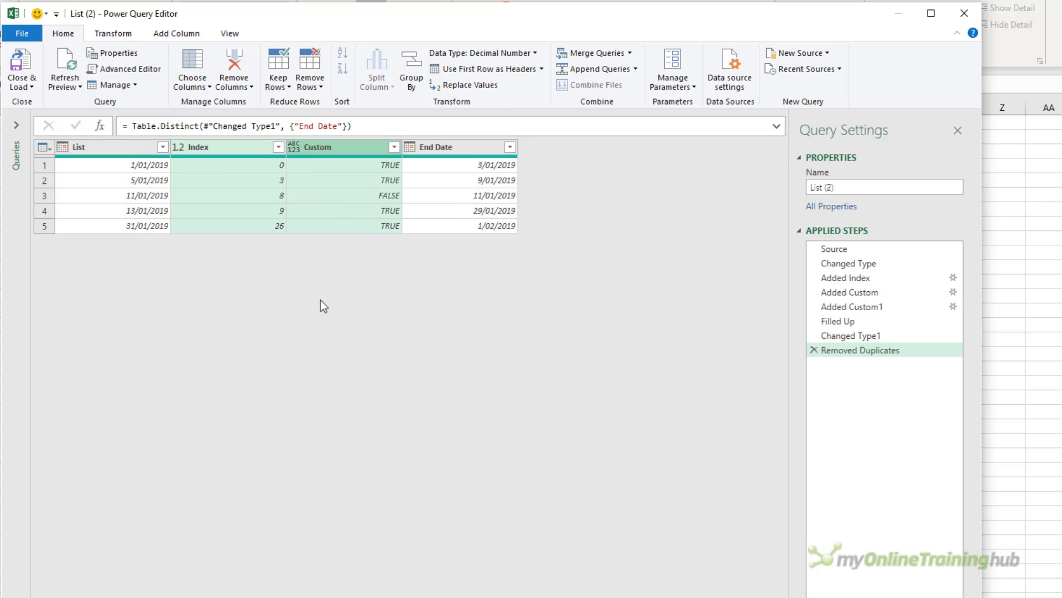
- Delete the Index and Custom columns and rename List to Start Date
{"action": "key", "text": "Delete"}
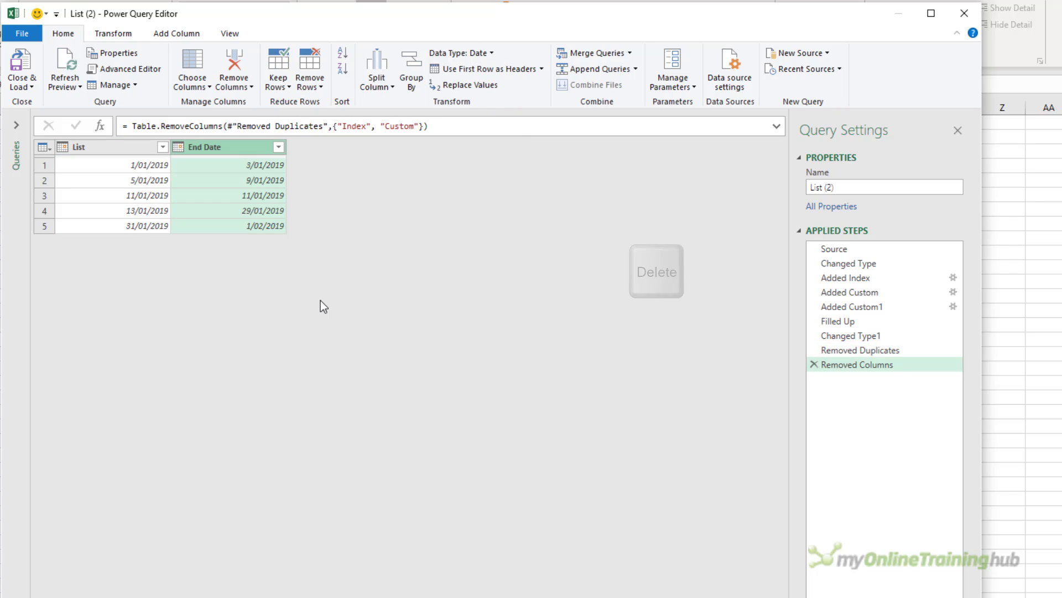
{"action": "double_click", "coordinate": [98, 148]}
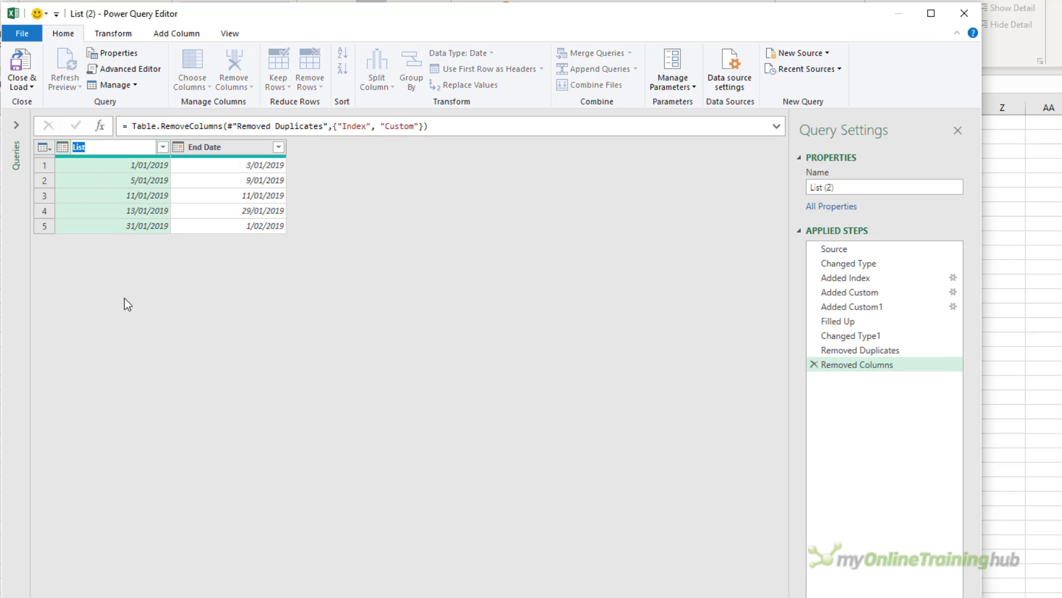
{"action": "type", "text": "Start Date"}
{"action": "key", "text": "Return"}
- Rename the query to 'Start and End Dates'
{"action": "left_click_drag", "start_coordinate": [840, 188], "coordinate": [811, 188]}
{"action": "type", "text": "Start and End Dates"}
{"action": "key", "text": "Return"}
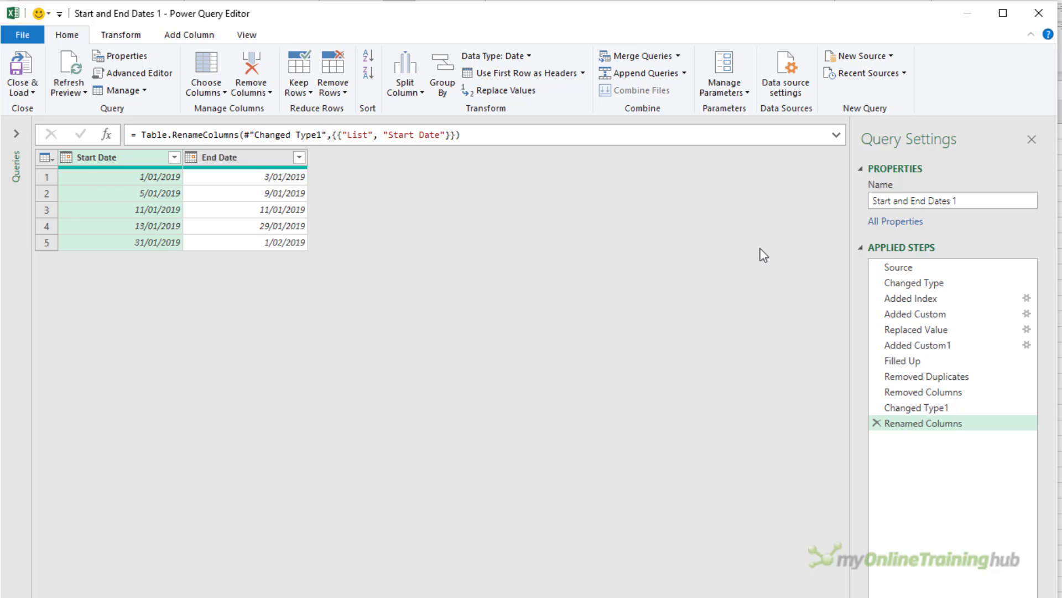
- Copy the original Source formula into a new blank query to load the dates
{"action": "left_click", "coordinate": [934, 267]}
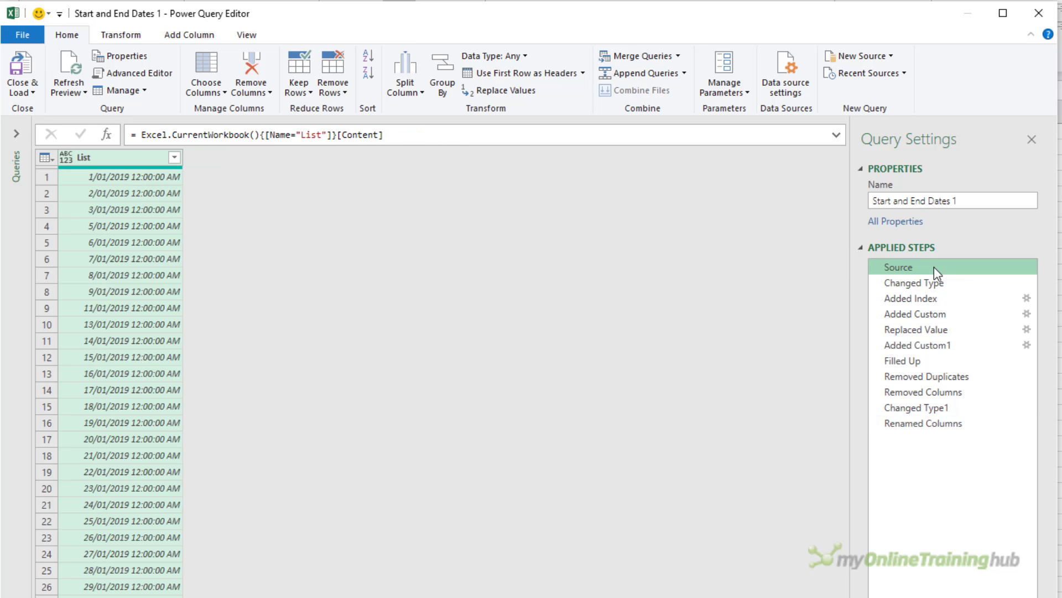
{"action": "left_click_drag", "start_coordinate": [445, 137], "coordinate": [82, 137]}
{"action": "key", "text": "ctrl+c"}
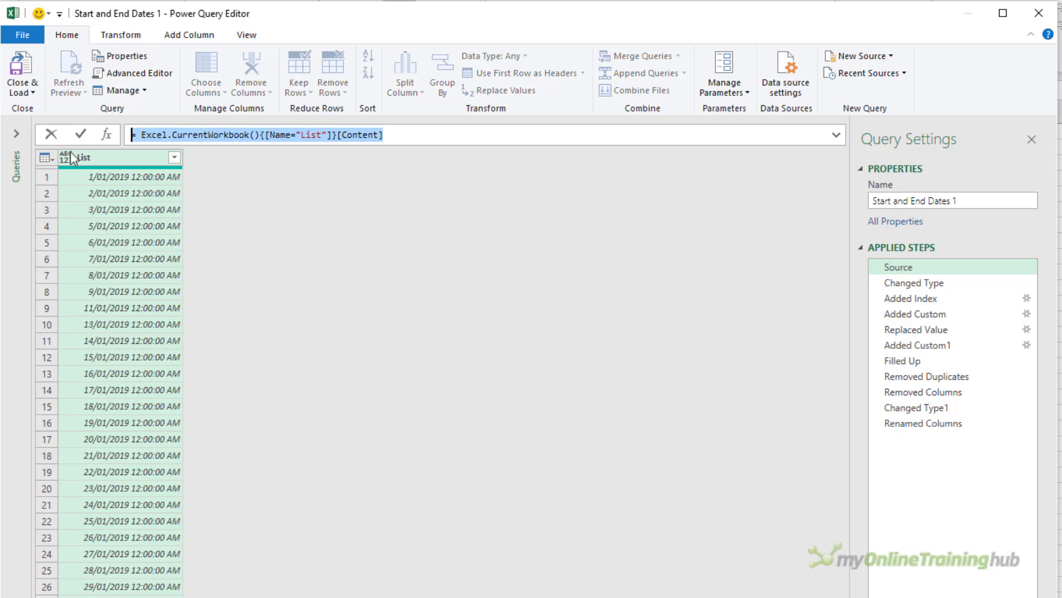
{"action": "left_click", "coordinate": [21, 135]}
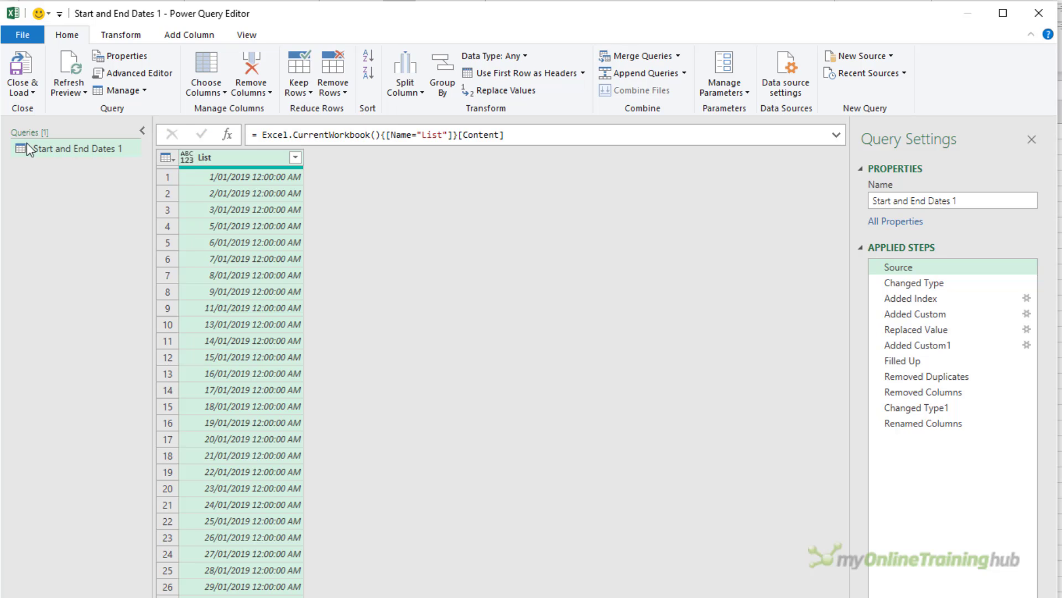
{"action": "right_click", "coordinate": [57, 188]}
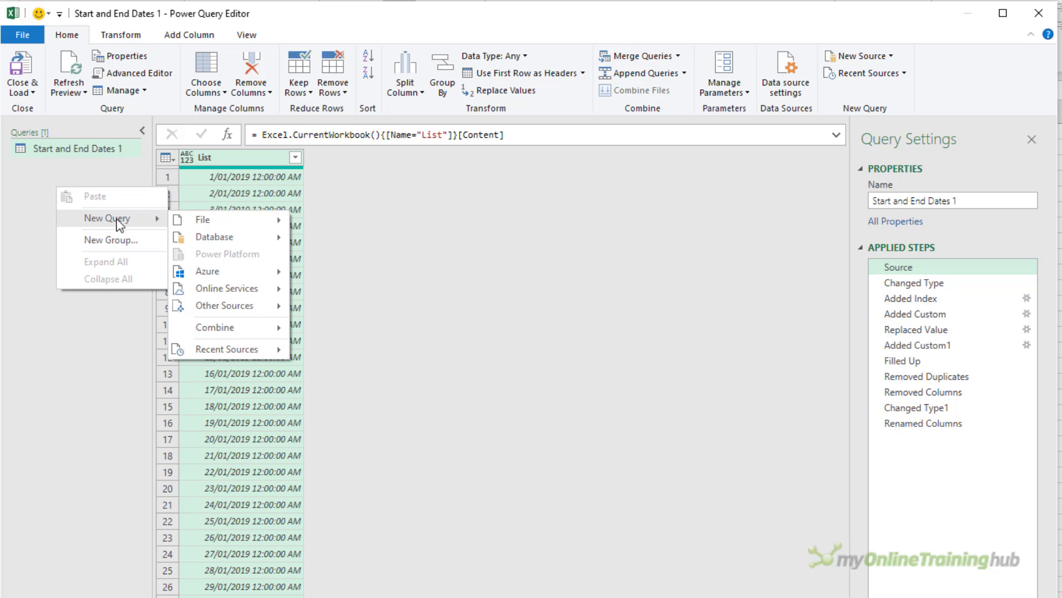
{"action": "mouse_move", "coordinate": [225, 305]}
{"action": "left_click", "coordinate": [343, 427]}
{"action": "key", "text": "ctrl+v"}
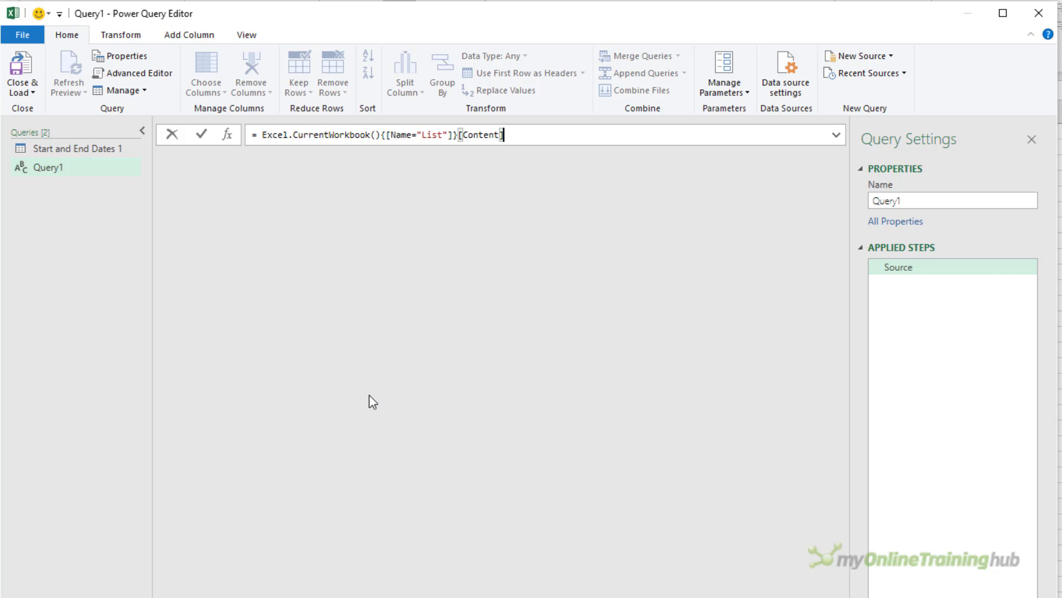
{"action": "key", "text": "Return"}
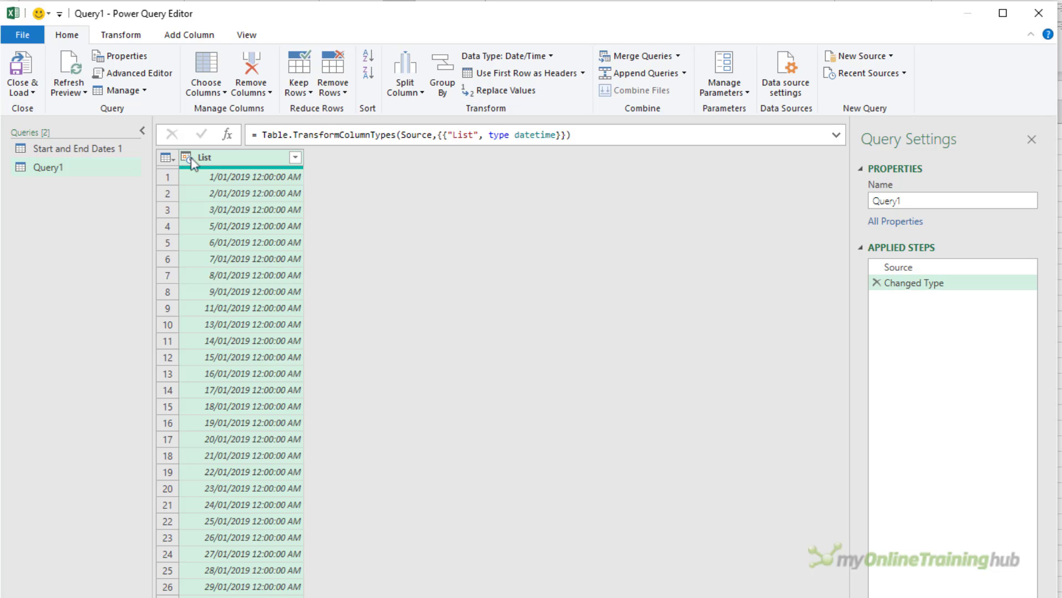
- Type the new query's column as Date and rename the query to List
{"action": "left_click", "coordinate": [189, 157]}
{"action": "left_click", "coordinate": [225, 264]}
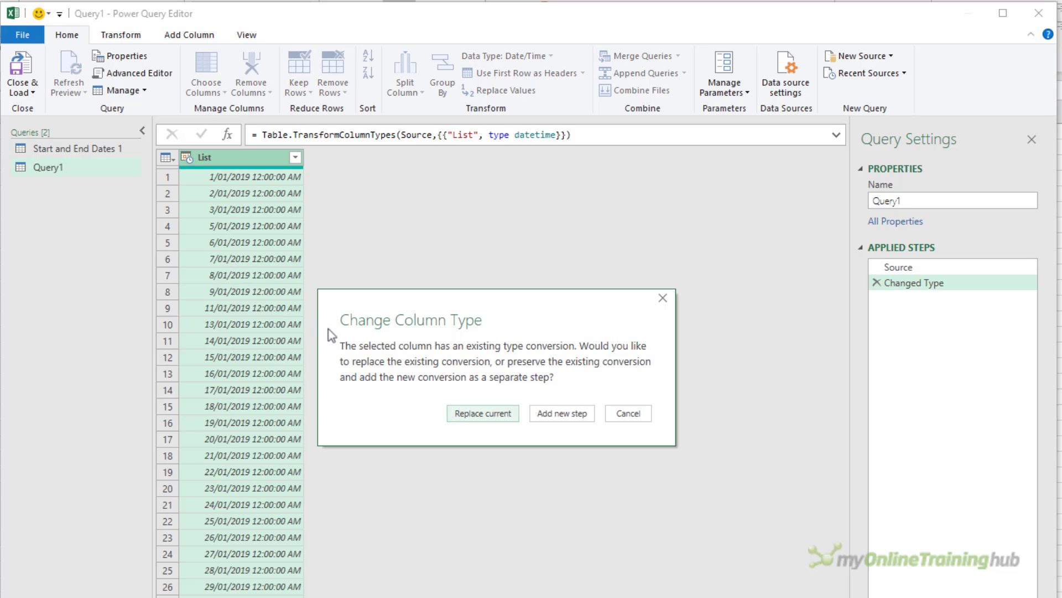
{"action": "left_click", "coordinate": [467, 417]}
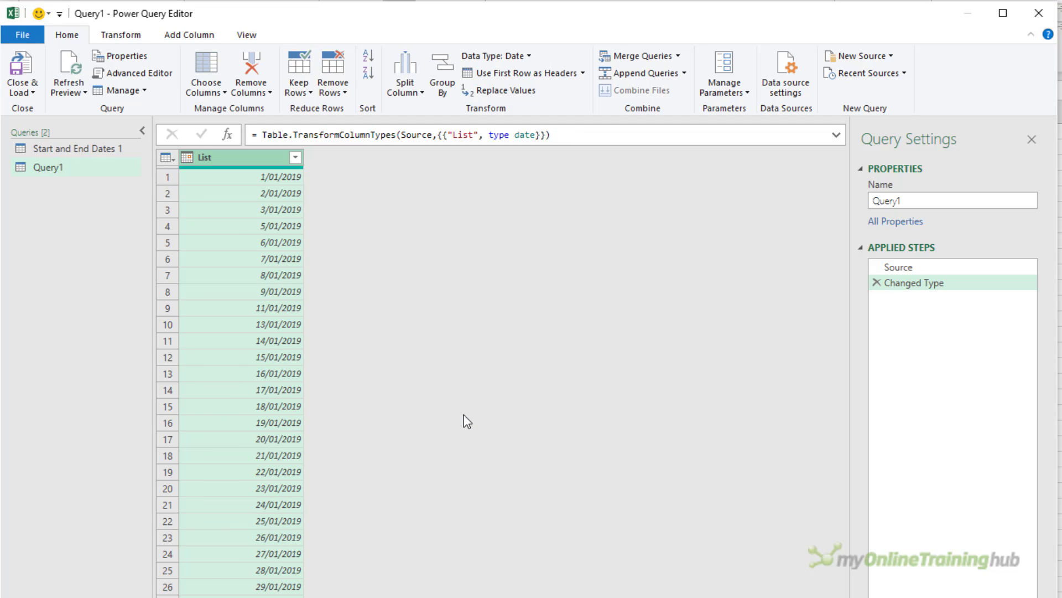
{"action": "double_click", "coordinate": [897, 200]}
{"action": "type", "text": "List"}
{"action": "key", "text": "Return"}
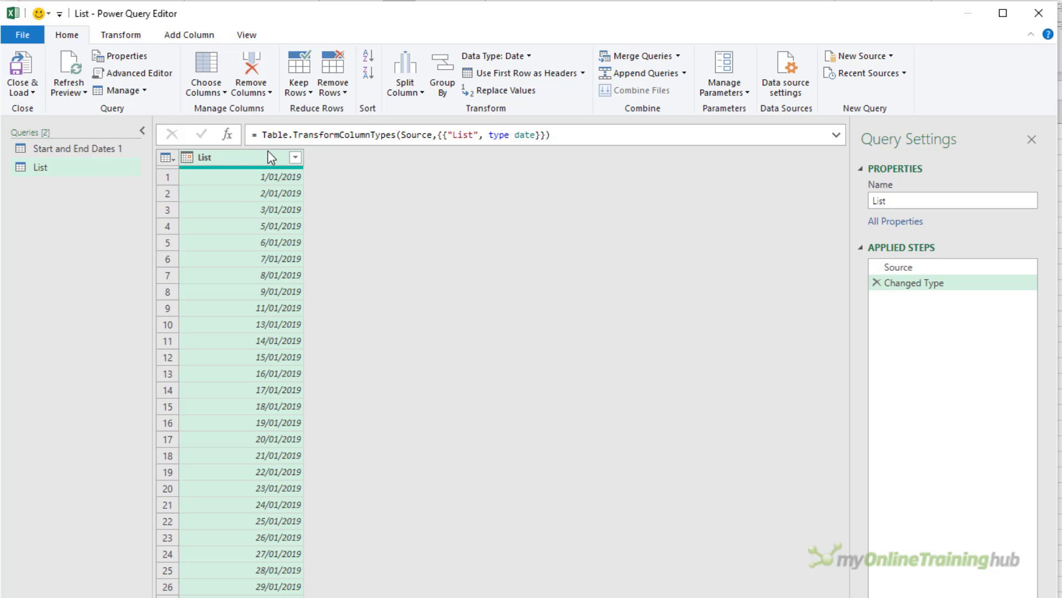
- Duplicate the List query and name the copy MinDate
{"action": "right_click", "coordinate": [60, 167]}
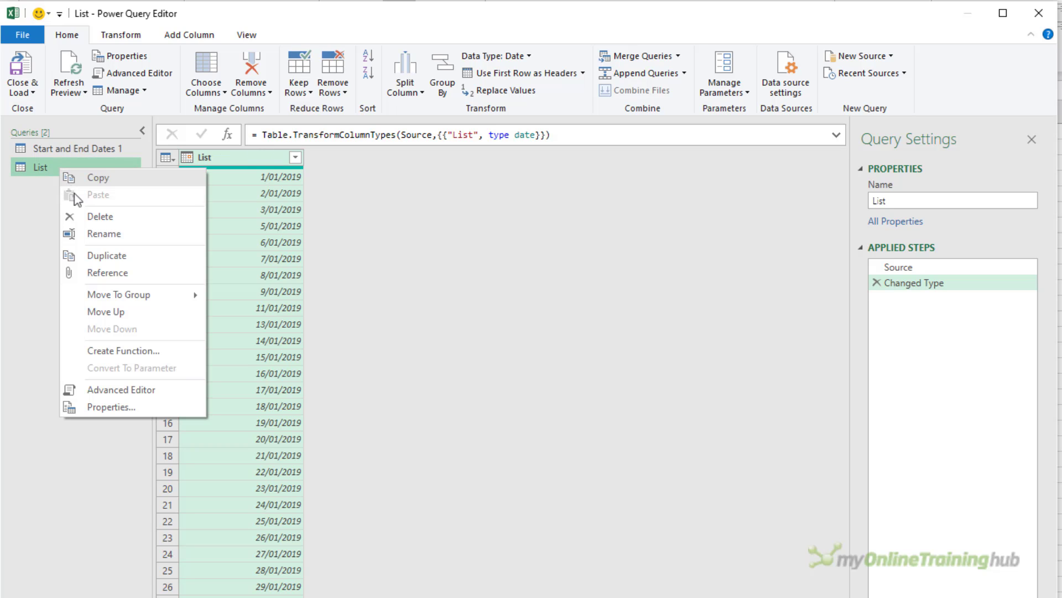
{"action": "left_click", "coordinate": [110, 256]}
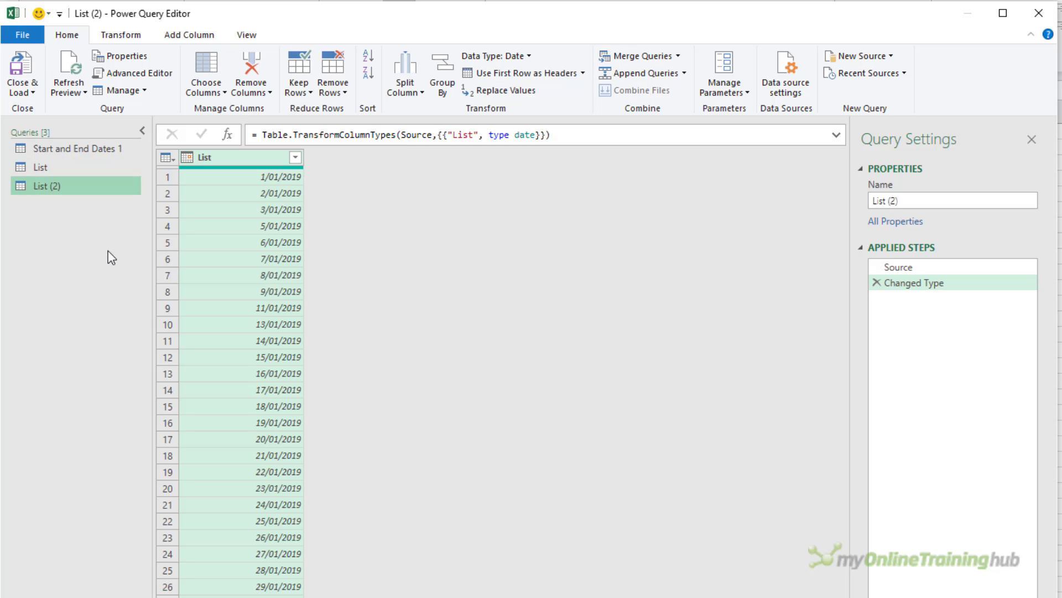
{"action": "left_click", "coordinate": [907, 200]}
{"action": "type", "text": "MinDate"}
{"action": "key", "text": "Return"}
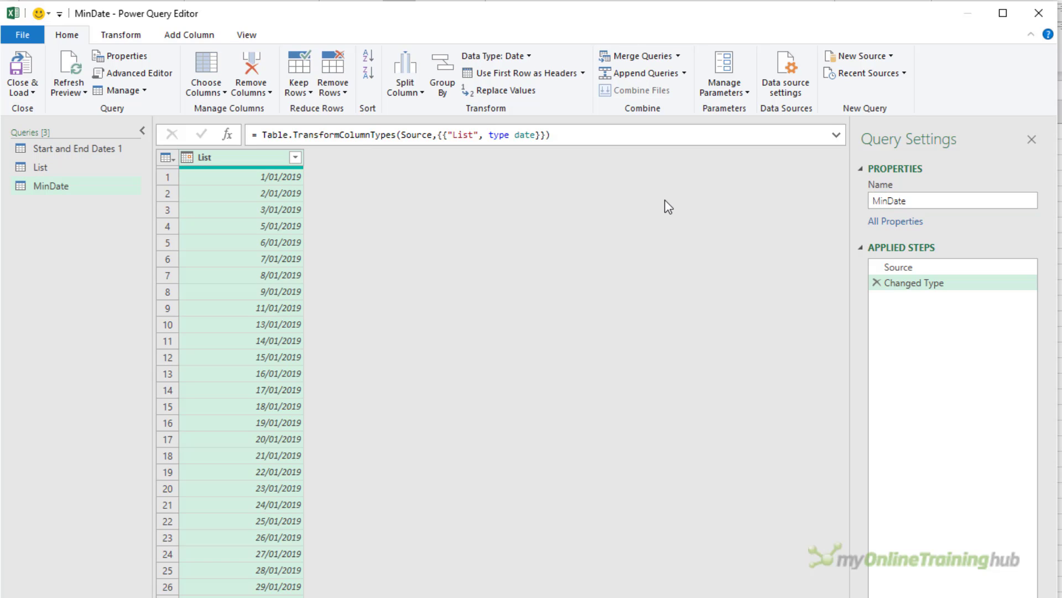
- Reduce MinDate to the earliest date, 1/01/2019
{"action": "left_click", "coordinate": [124, 35]}
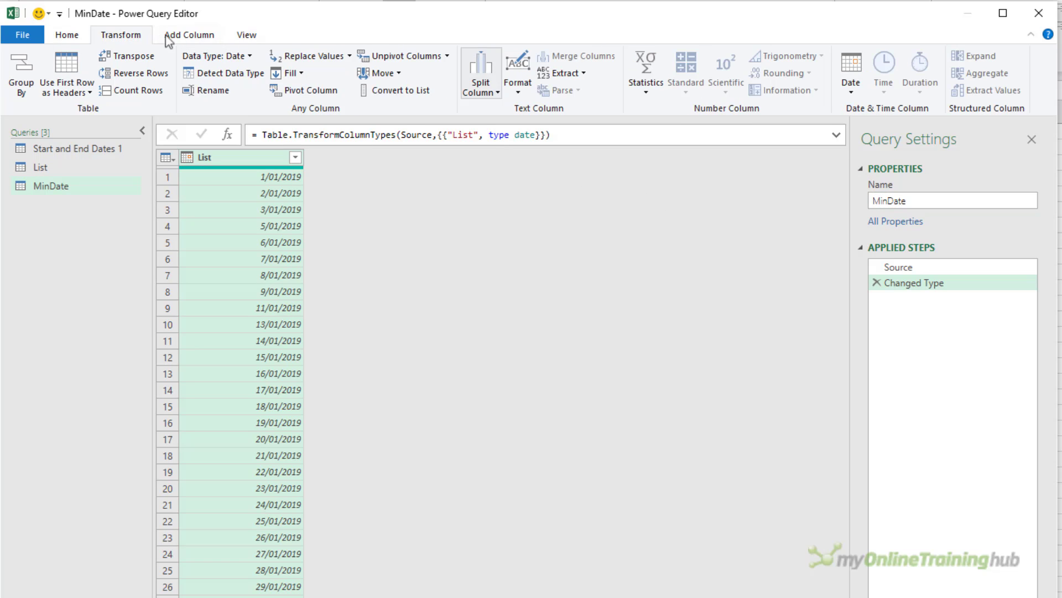
{"action": "left_click", "coordinate": [850, 91]}
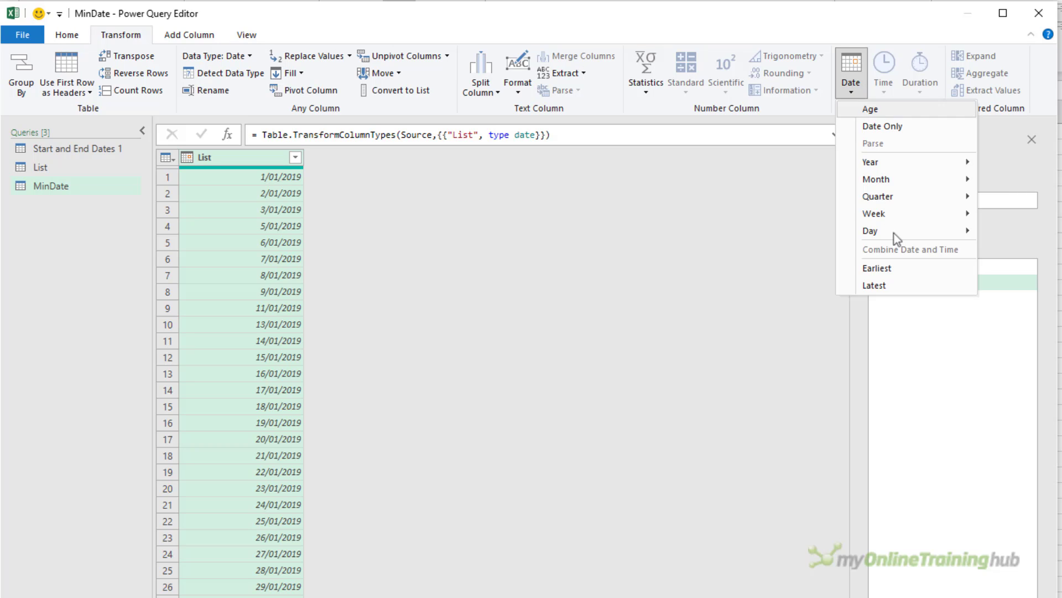
{"action": "left_click", "coordinate": [905, 269]}
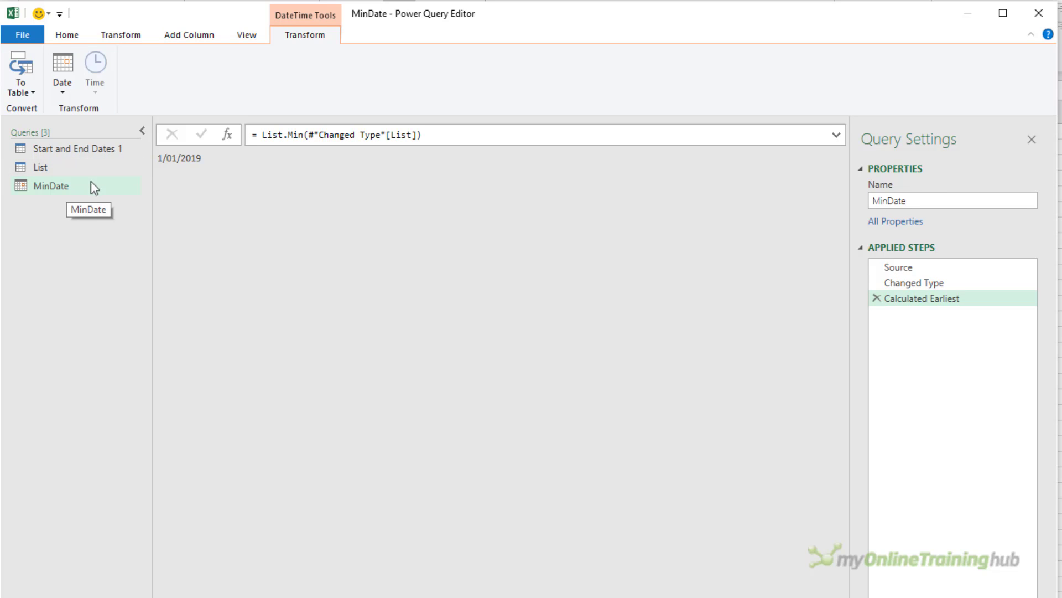
- Duplicate MinDate, switch List.Min to List.Max, and name it MaxDate
{"action": "right_click", "coordinate": [108, 184]}
{"action": "left_click", "coordinate": [150, 266]}
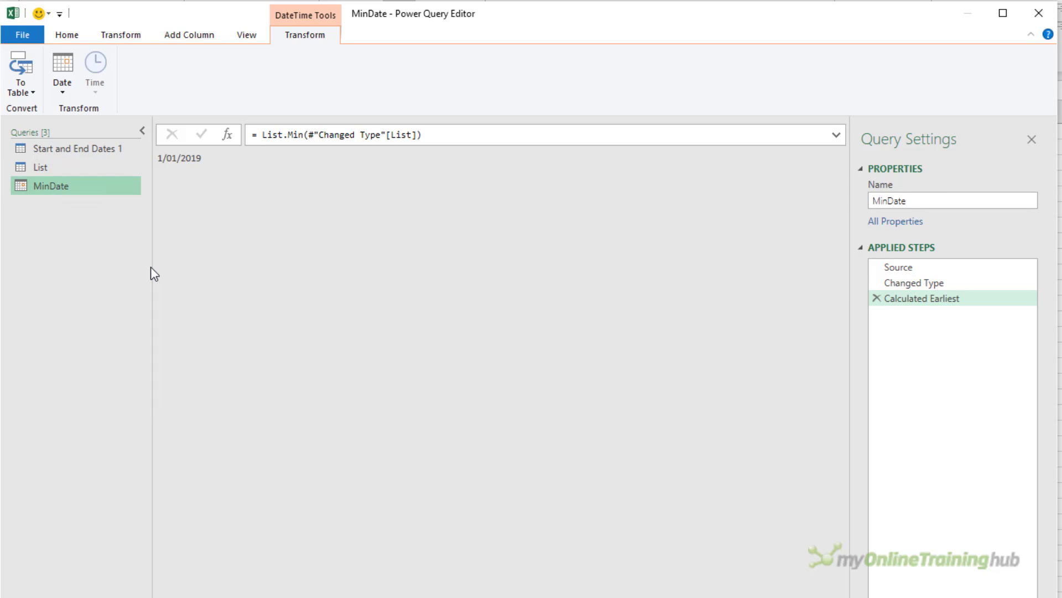
{"action": "double_click", "coordinate": [297, 134]}
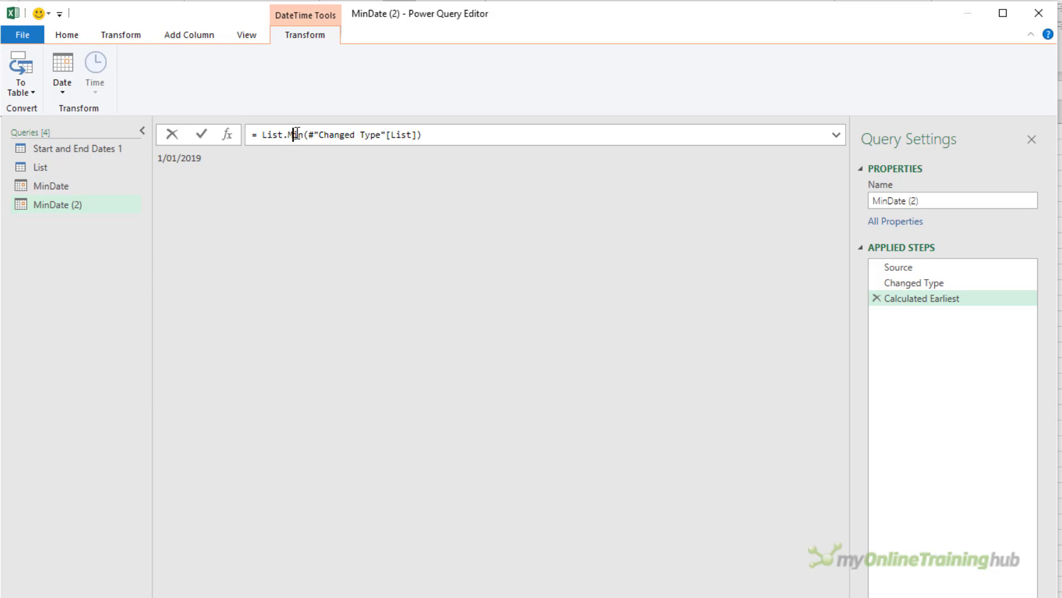
{"action": "type", "text": "Max"}
{"action": "key", "text": "Return"}
{"action": "key", "text": "Return"}
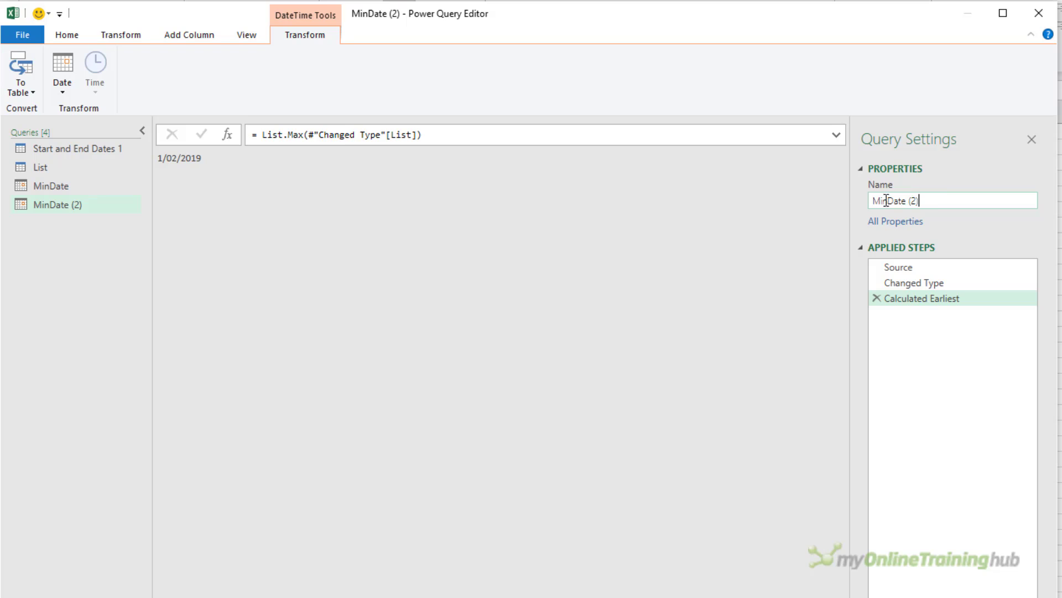
{"action": "type", "text": "MaxDate"}
{"action": "key", "text": "Return"}
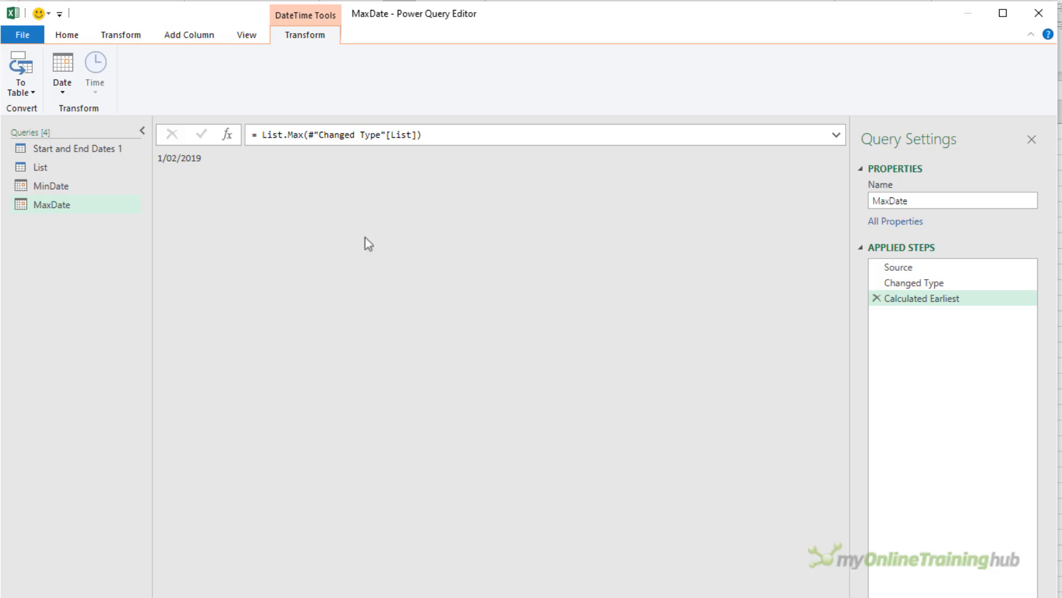
- Wrap the MaxDate formula in Date.AddDays(...,1) to return 2/02/2019
{"action": "left_click", "coordinate": [262, 134]}
{"action": "type", "text": "Date.AddDa"}
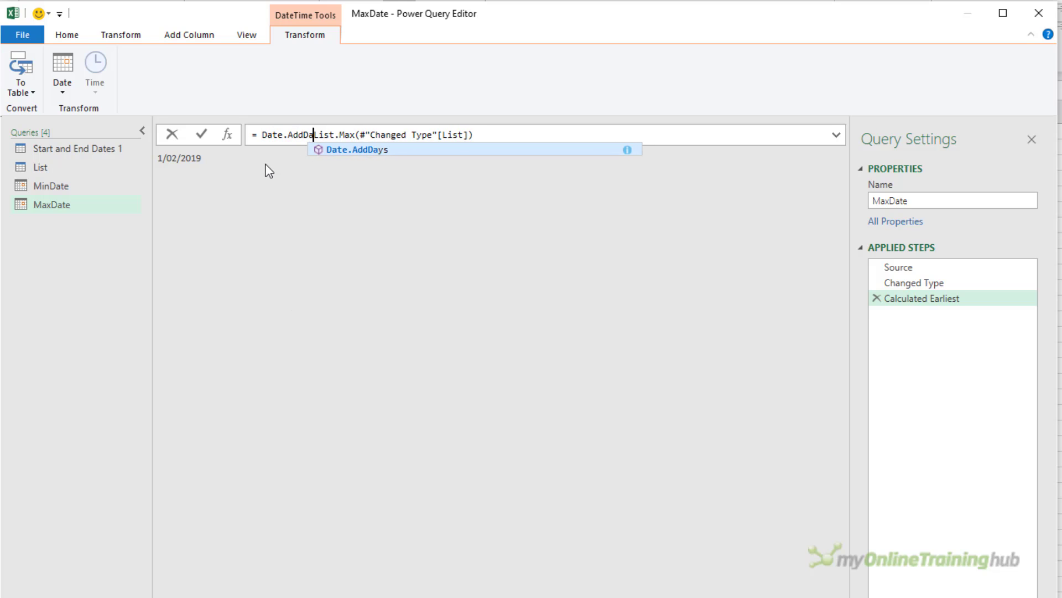
{"action": "type", "text": "ys("}
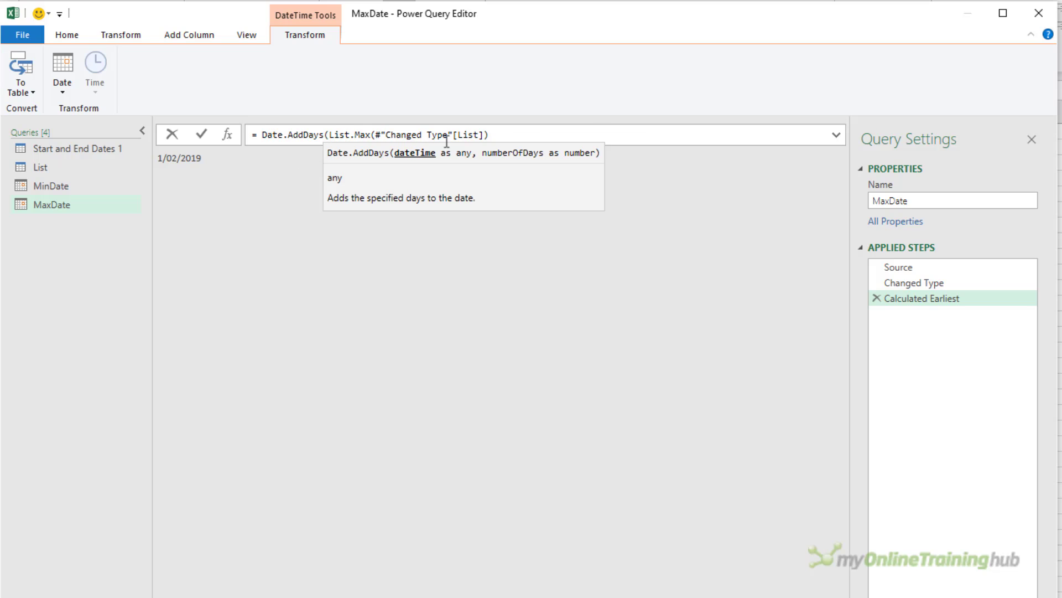
{"action": "key", "text": "Return"}
{"action": "type", "text": ",1)"}
{"action": "key", "text": "Return"}
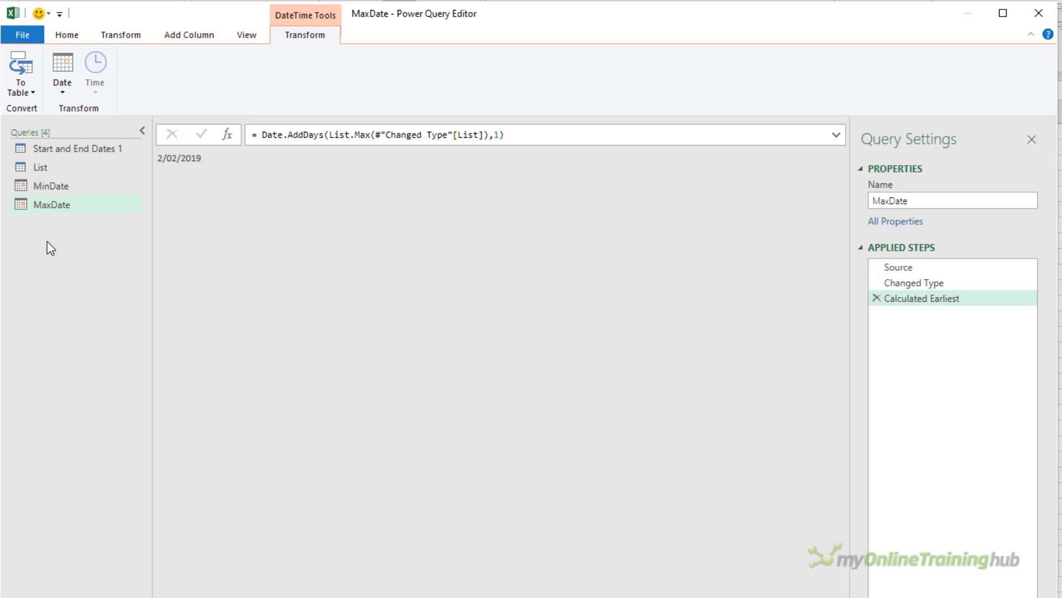
- Review the MinDate, MaxDate and List queries, then create a new blank query
{"action": "left_click", "coordinate": [83, 186]}
{"action": "left_click", "coordinate": [76, 206]}
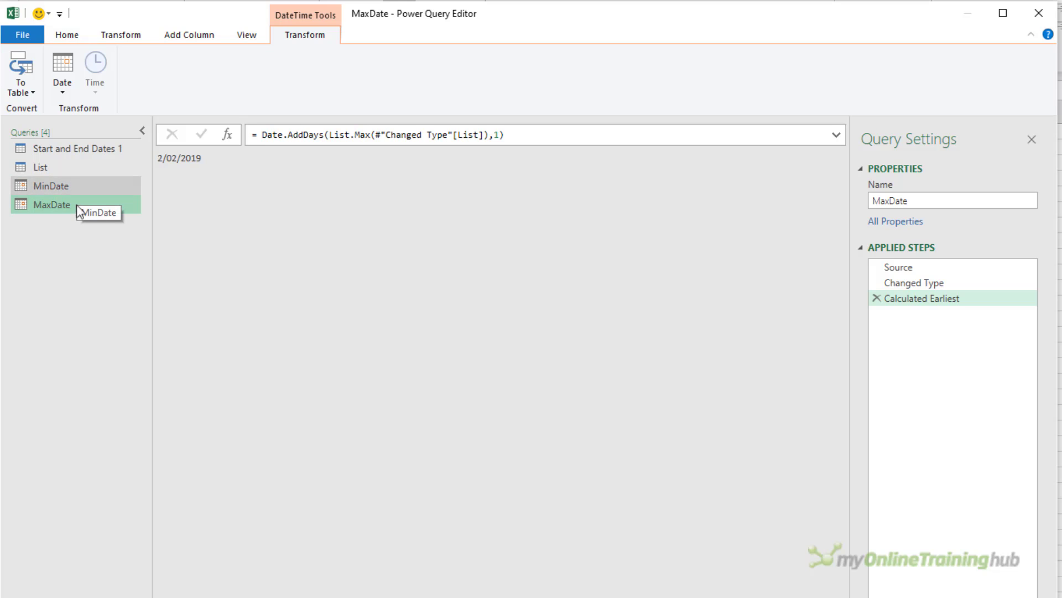
{"action": "left_click", "coordinate": [74, 174]}
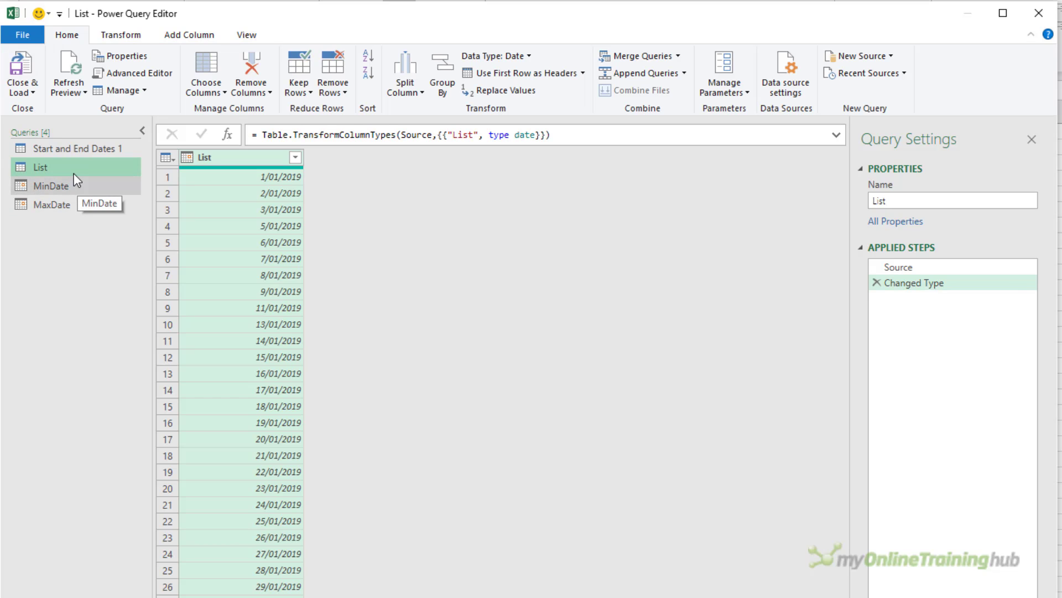
{"action": "left_click", "coordinate": [74, 175]}
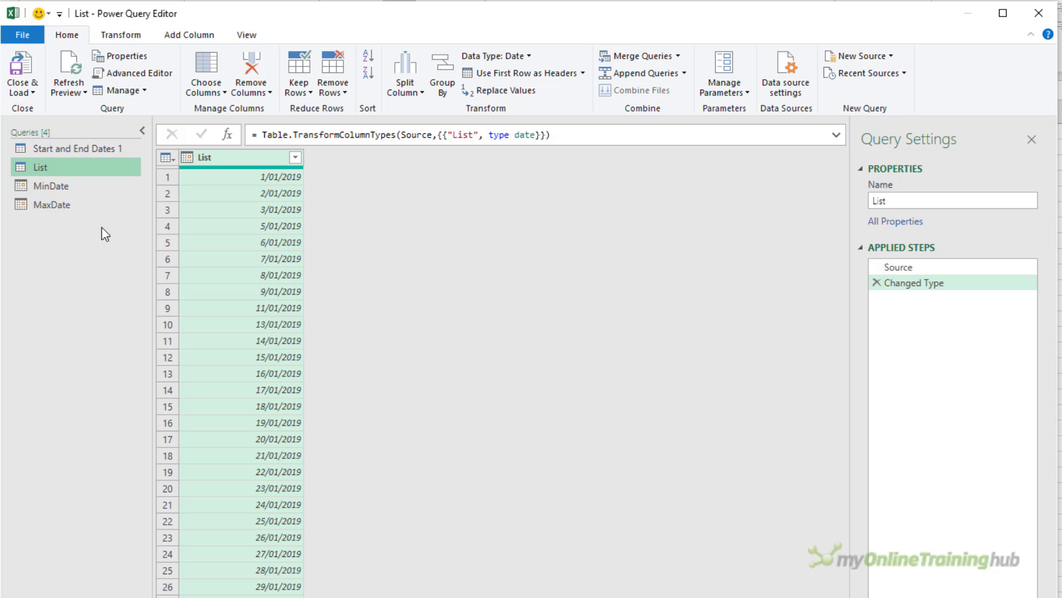
{"action": "right_click", "coordinate": [76, 226]}
{"action": "mouse_move", "coordinate": [126, 258]}
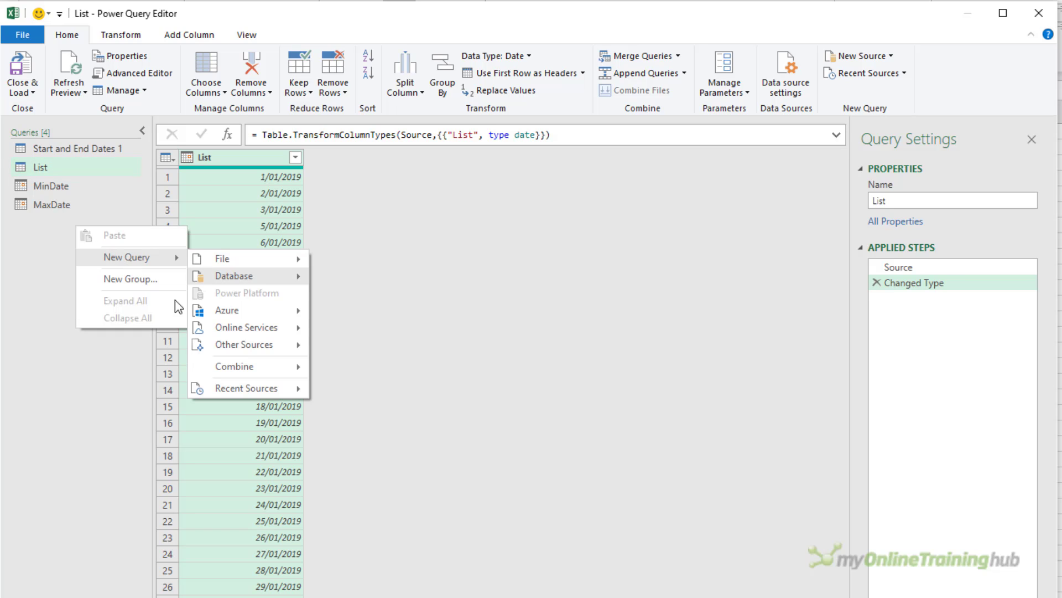
{"action": "left_click", "coordinate": [355, 466]}
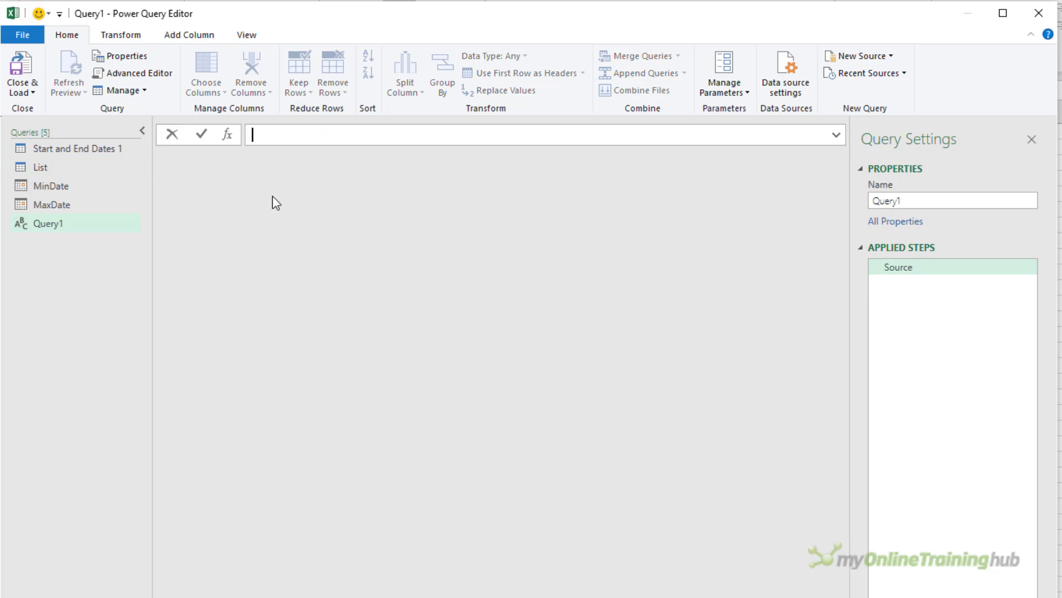
- Enter the formula ={Number.From(MinDate)..Number.From(MaxDate)} to list the date numbers
{"action": "type", "text": "="}
{"action": "type", "text": "{"}
{"action": "type", "text": "Number.F"}
{"action": "key", "text": "Down"}
{"action": "key", "text": "Tab"}
{"action": "type", "text": "(Mi"}
{"action": "key", "text": "Tab"}
{"action": "type", "text": ".."}
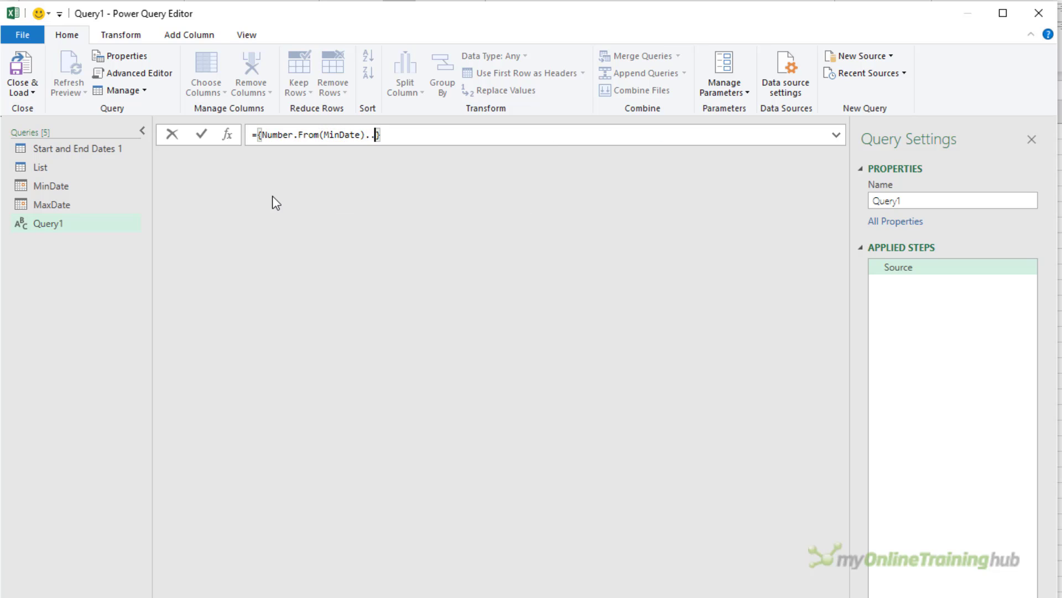
{"action": "type", "text": "number.Fr"}
{"action": "key", "text": "Tab"}
{"action": "type", "text": "(Ma"}
{"action": "key", "text": "Tab"}
{"action": "type", "text": ")"}
{"action": "key", "text": "Return"}
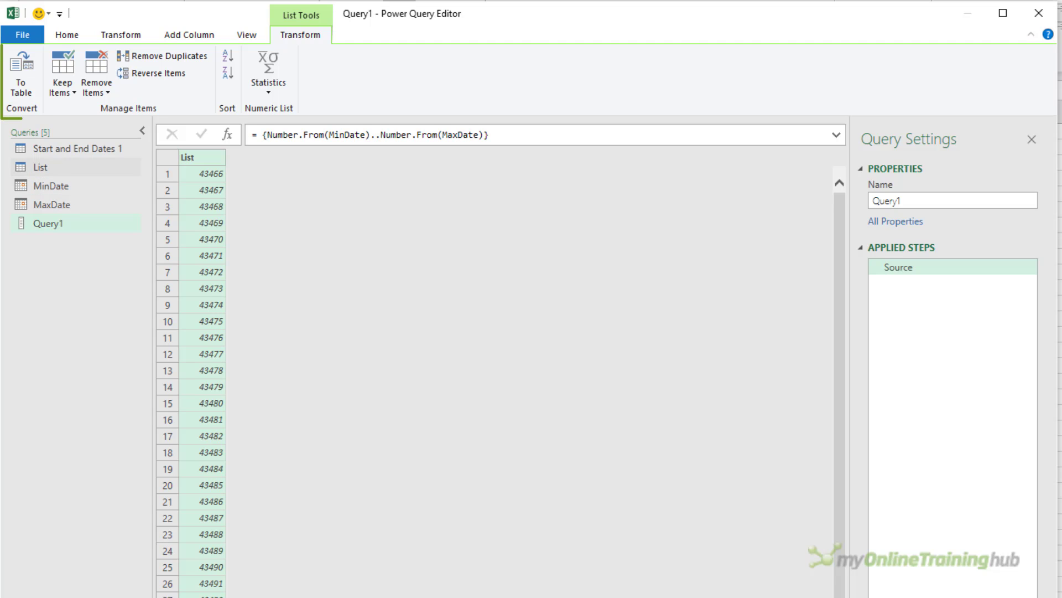
- Convert the number list into a table and set Column1 to the Date type
{"action": "left_click", "coordinate": [25, 72]}
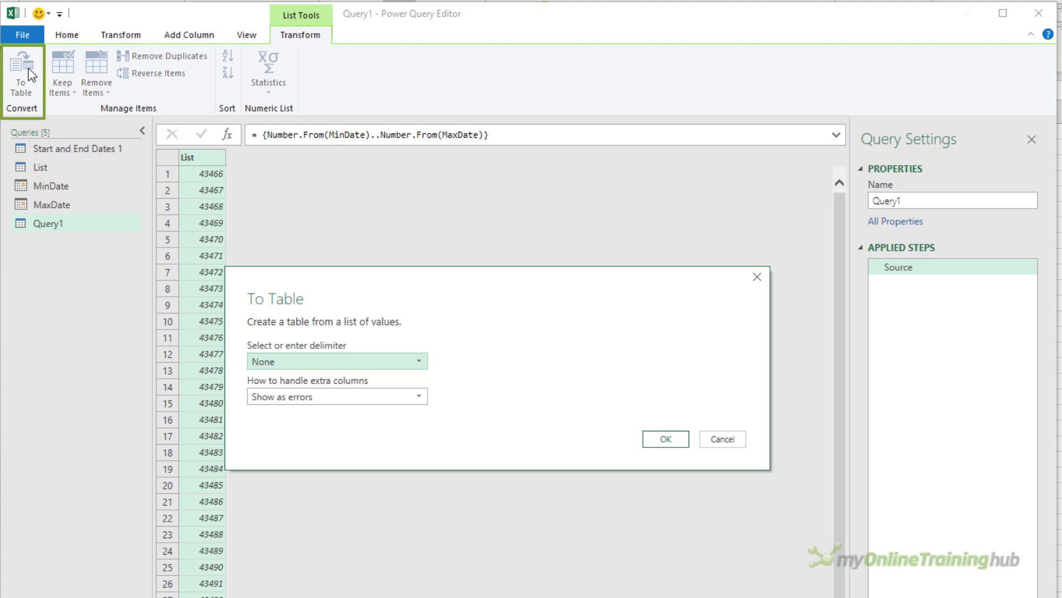
{"action": "left_click", "coordinate": [663, 441]}
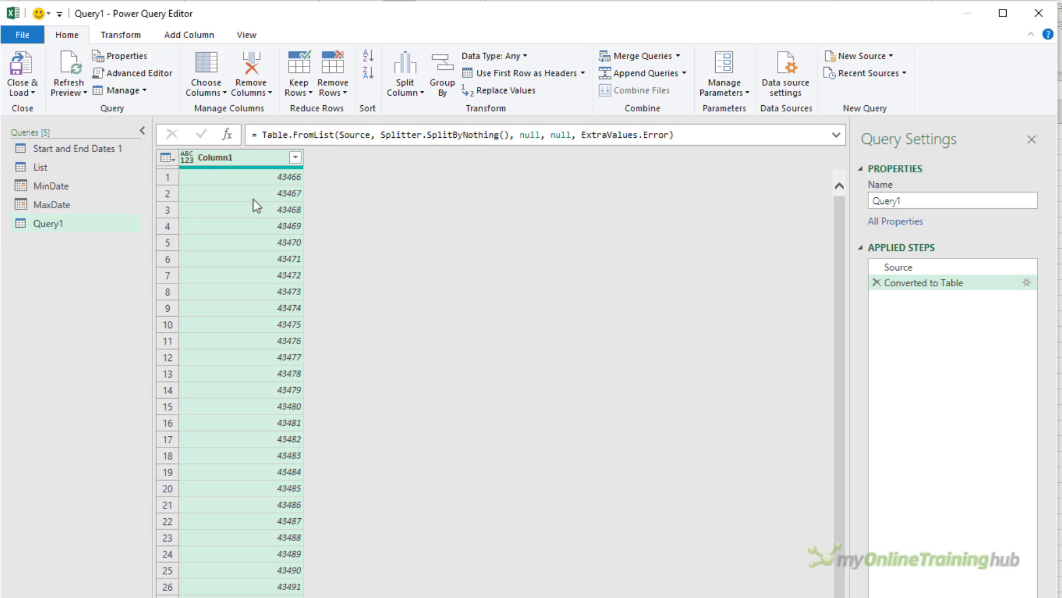
{"action": "left_click", "coordinate": [186, 158]}
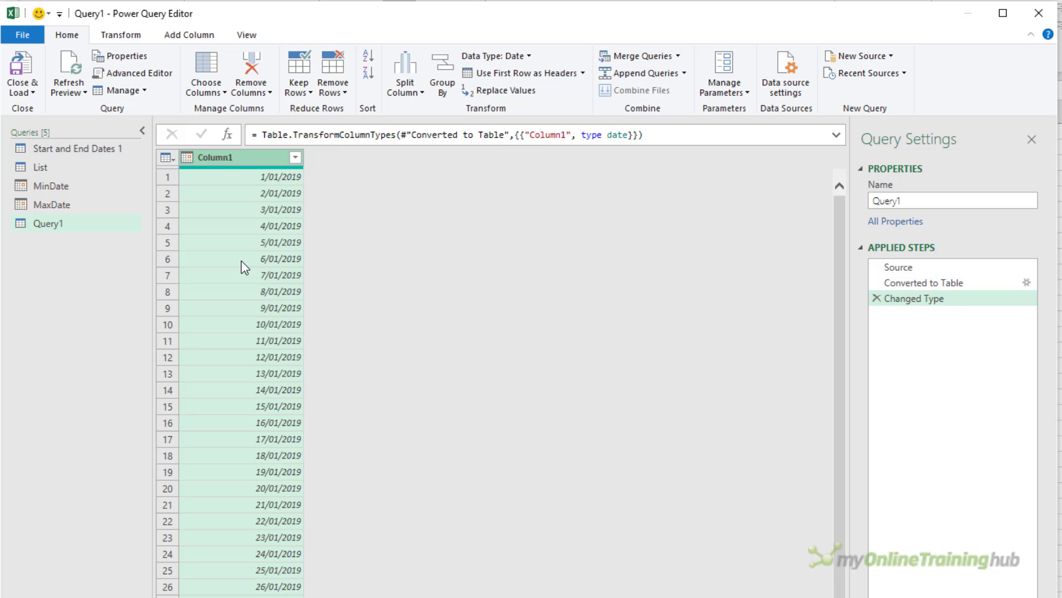
- Rename both the query and Column1 to 'Dates', then switch to the List query
{"action": "double_click", "coordinate": [923, 202]}
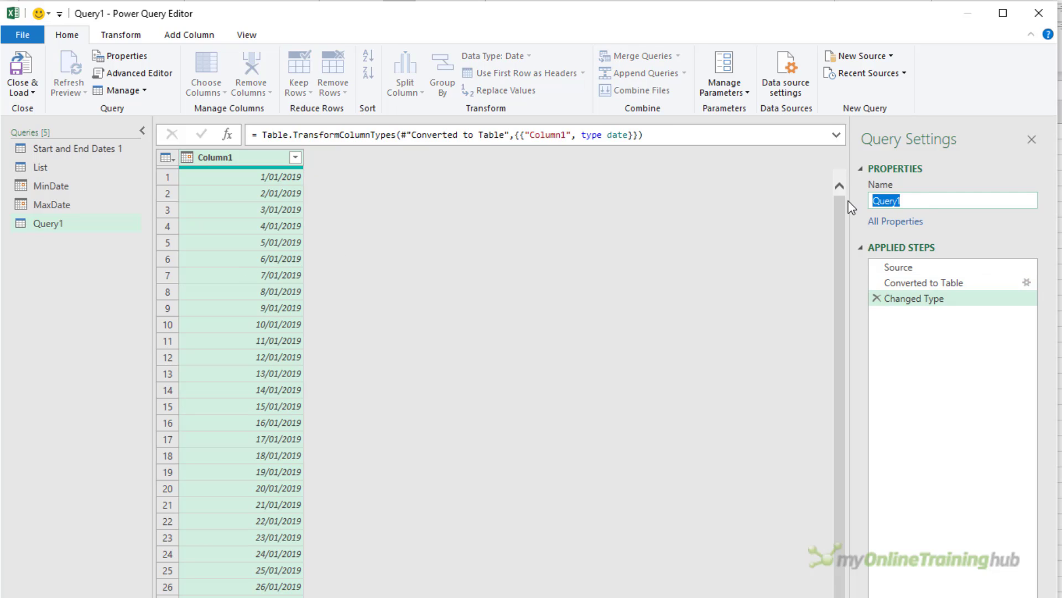
{"action": "type", "text": "Dates"}
{"action": "key", "text": "Return"}
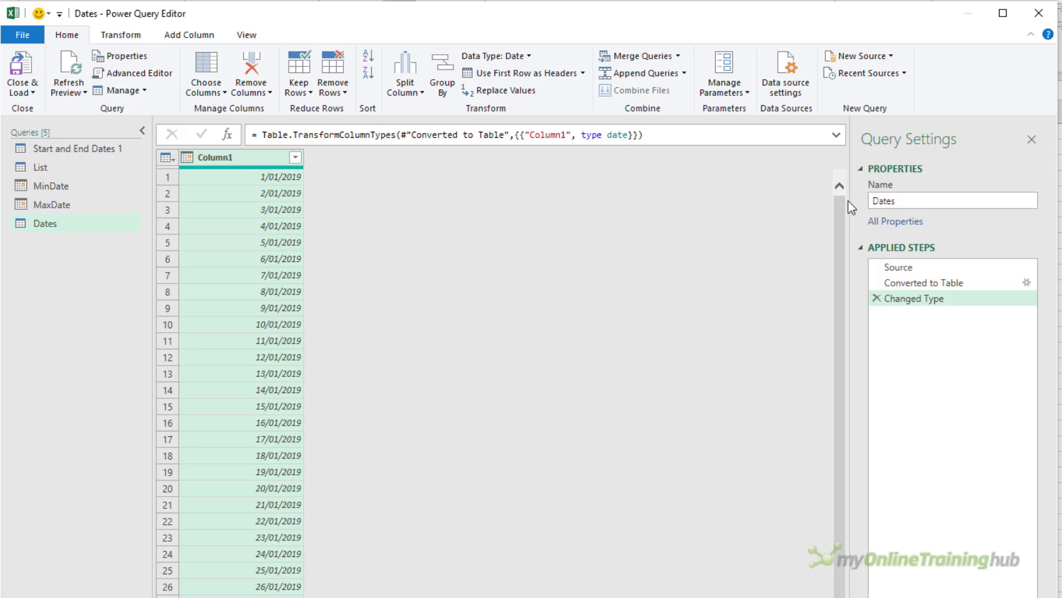
{"action": "double_click", "coordinate": [230, 157]}
{"action": "type", "text": "Dates"}
{"action": "key", "text": "Return"}
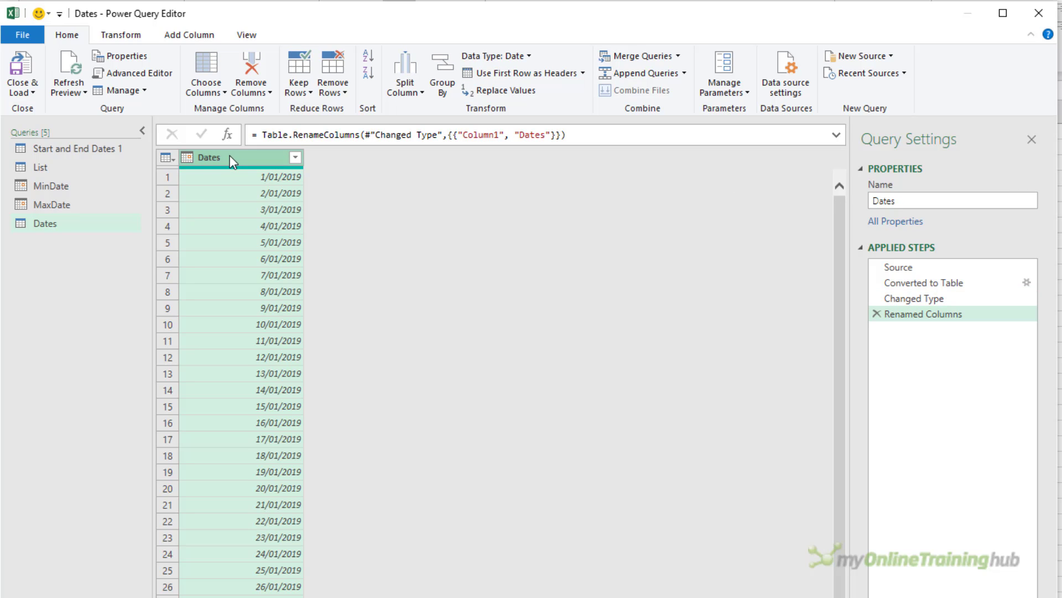
{"action": "left_click", "coordinate": [85, 174]}
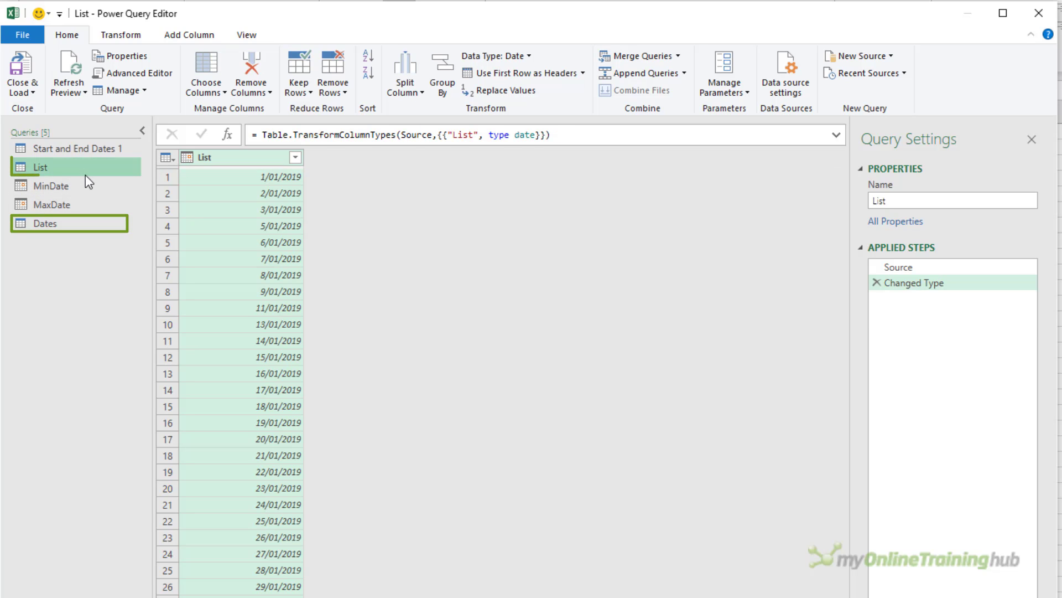
- Left-outer merge Dates with List as a new query, matching the Dates and List columns
{"action": "left_click", "coordinate": [95, 236]}
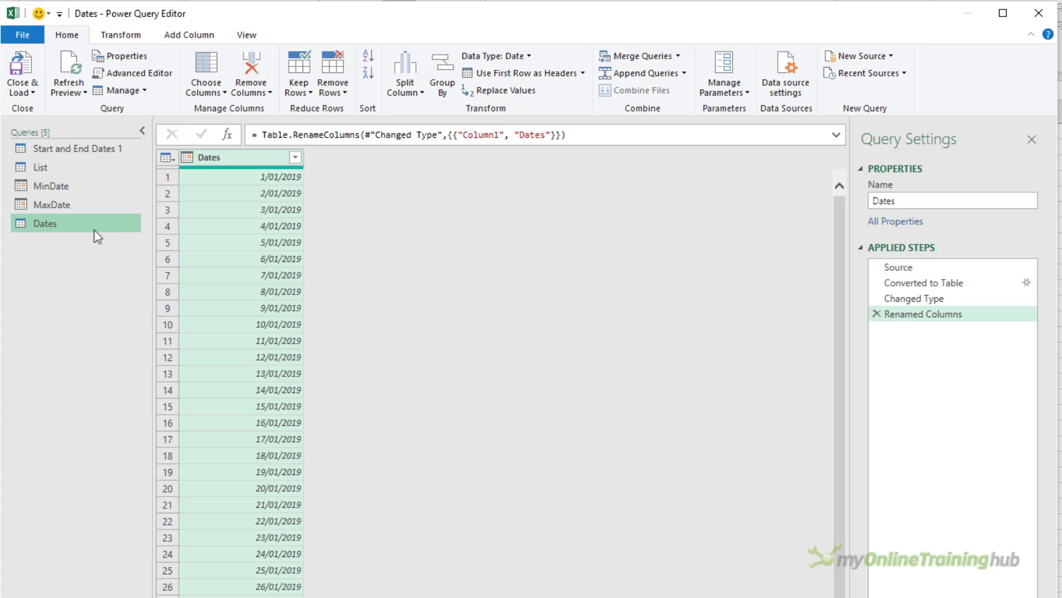
{"action": "left_click", "coordinate": [677, 56]}
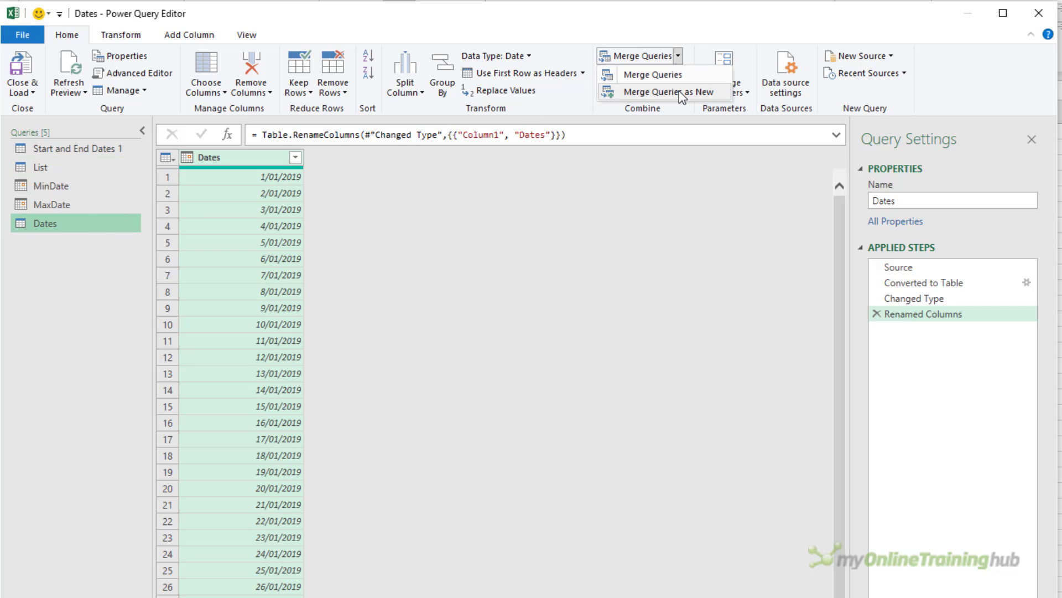
{"action": "left_click", "coordinate": [679, 91]}
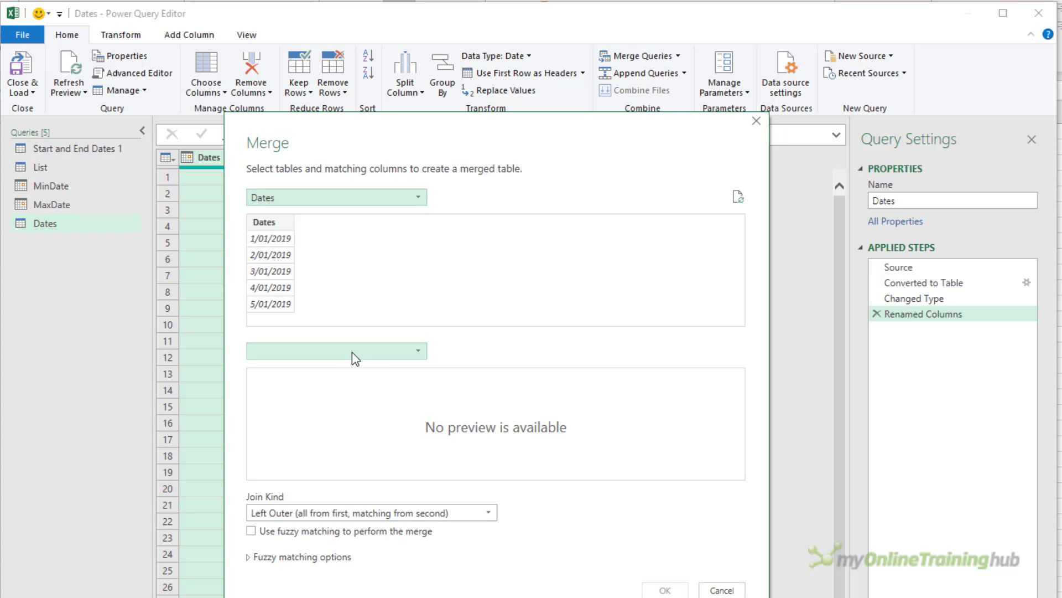
{"action": "left_click", "coordinate": [352, 351]}
{"action": "left_click", "coordinate": [316, 385]}
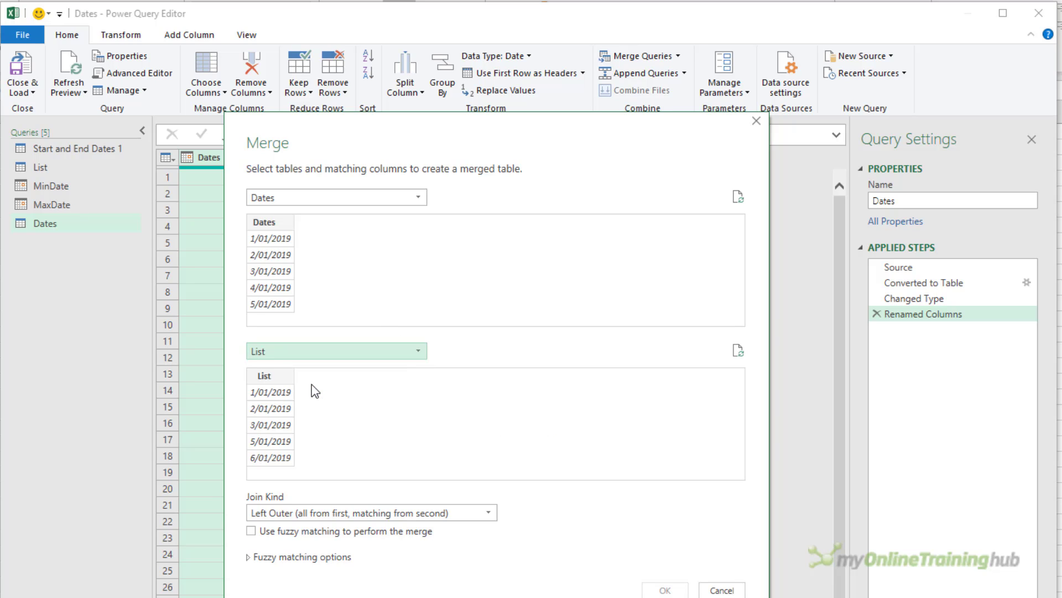
{"action": "left_click", "coordinate": [280, 236]}
{"action": "left_click", "coordinate": [264, 377]}
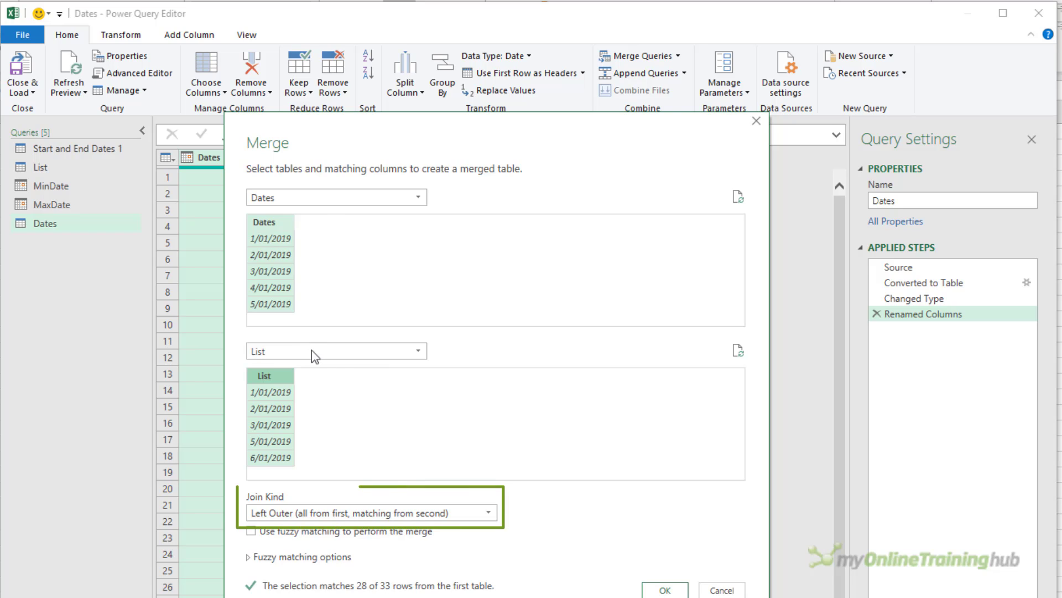
{"action": "left_click", "coordinate": [658, 591]}
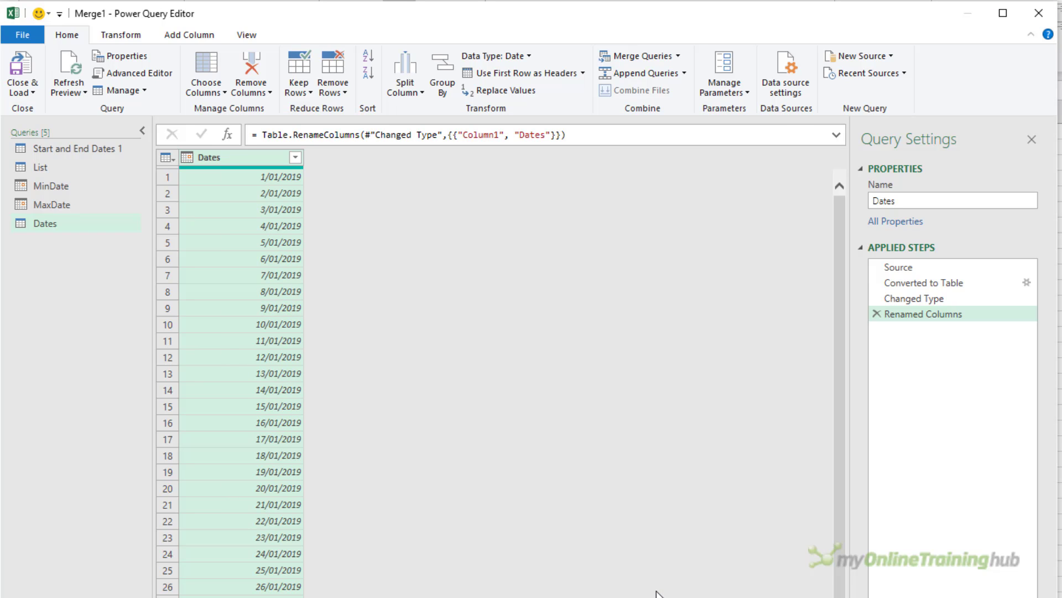
- Name the merged query 'Start and End Dates 2'
{"action": "left_click_drag", "start_coordinate": [908, 201], "coordinate": [880, 200]}
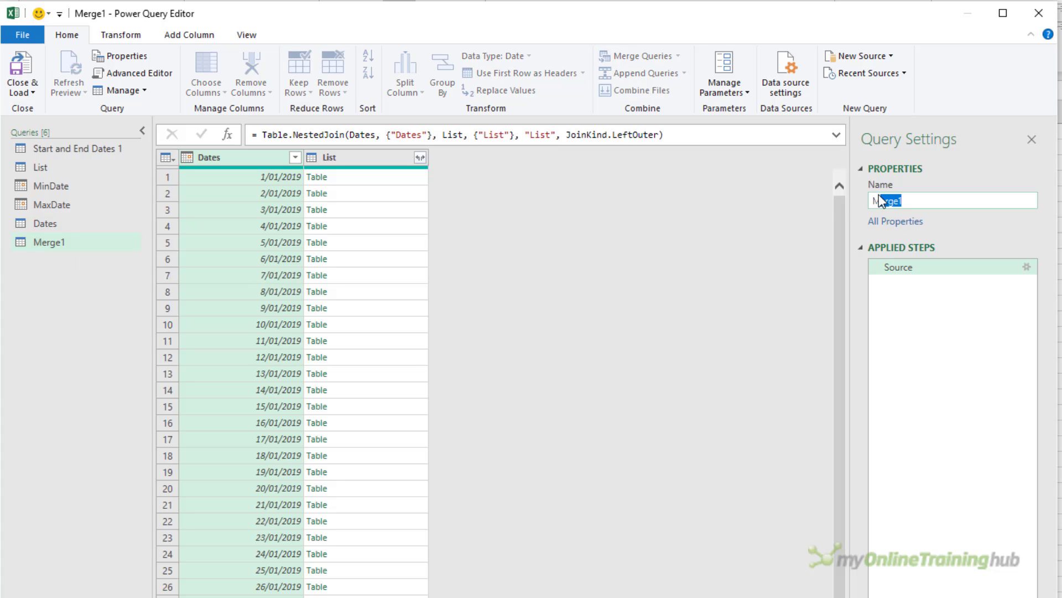
{"action": "type", "text": "Start and End Dates 2"}
{"action": "key", "text": "Return"}
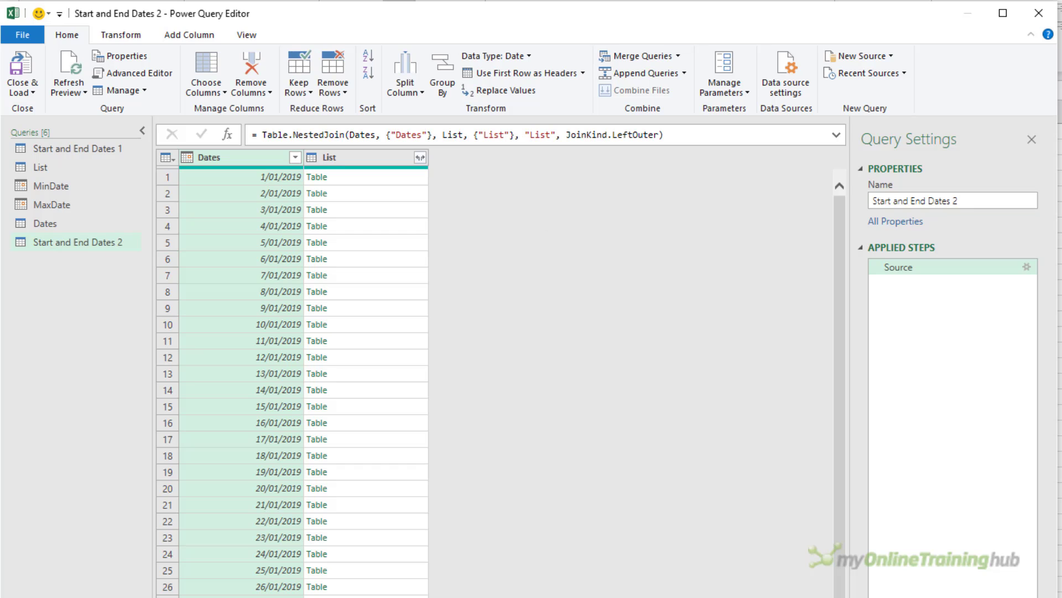
- Expand the List column into List.1 without a name prefix and sort by Dates
{"action": "left_click", "coordinate": [420, 157]}
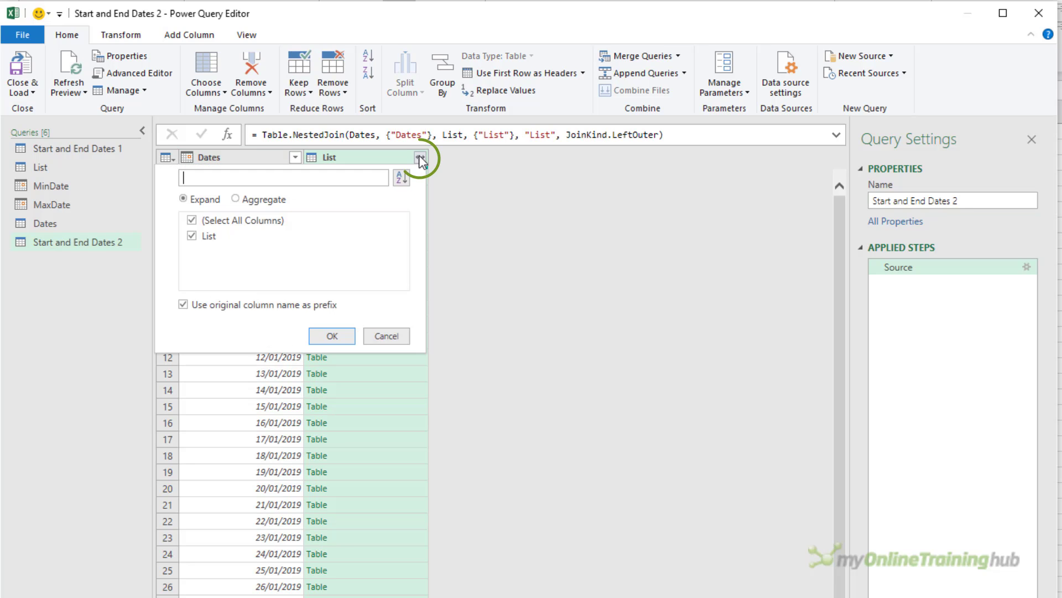
{"action": "left_click", "coordinate": [183, 304]}
{"action": "left_click", "coordinate": [332, 336]}
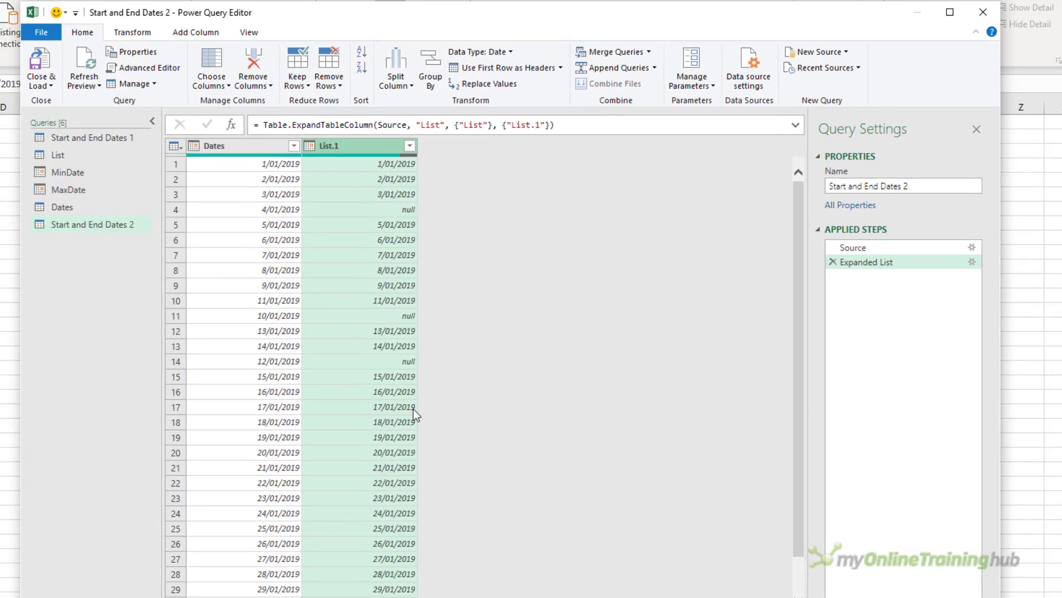
{"action": "scroll", "coordinate": [410, 398], "scroll_direction": "down", "scroll_amount": 1}
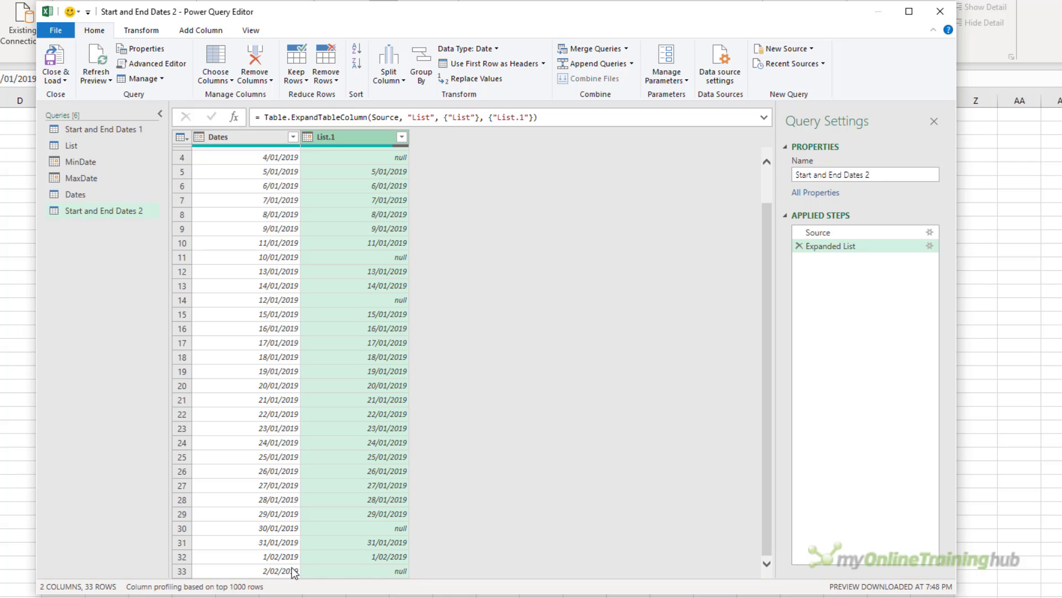
{"action": "left_click", "coordinate": [232, 138]}
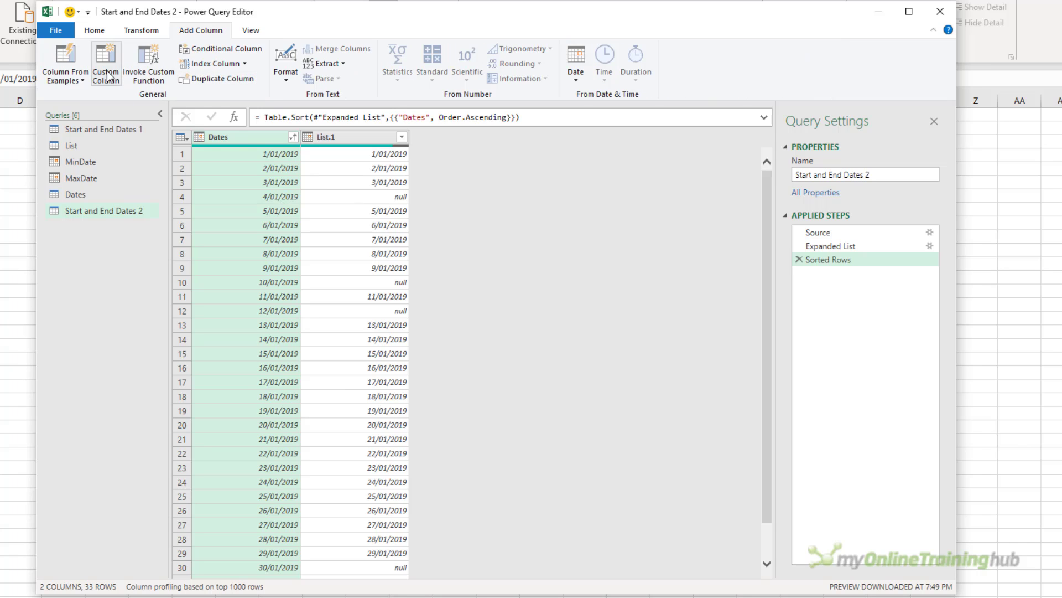
- Add custom column 'End Date': if [List.1] = null then Date.AddDays([Dates],-1) else null
{"action": "left_click", "coordinate": [105, 70]}
{"action": "left_click_drag", "start_coordinate": [388, 190], "coordinate": [579, 191]}
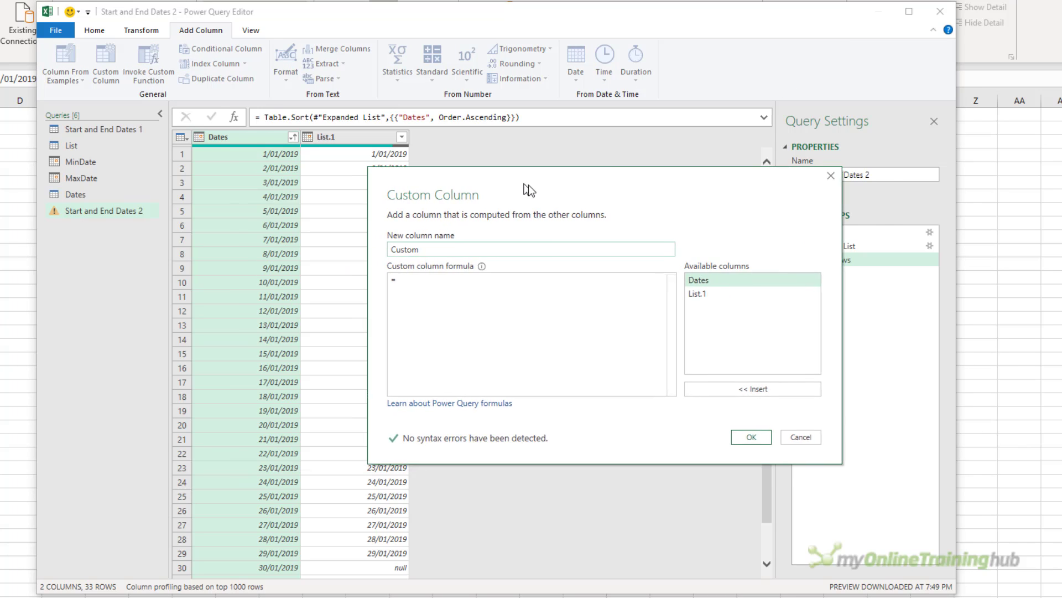
{"action": "double_click", "coordinate": [514, 248]}
{"action": "type", "text": "End Date"}
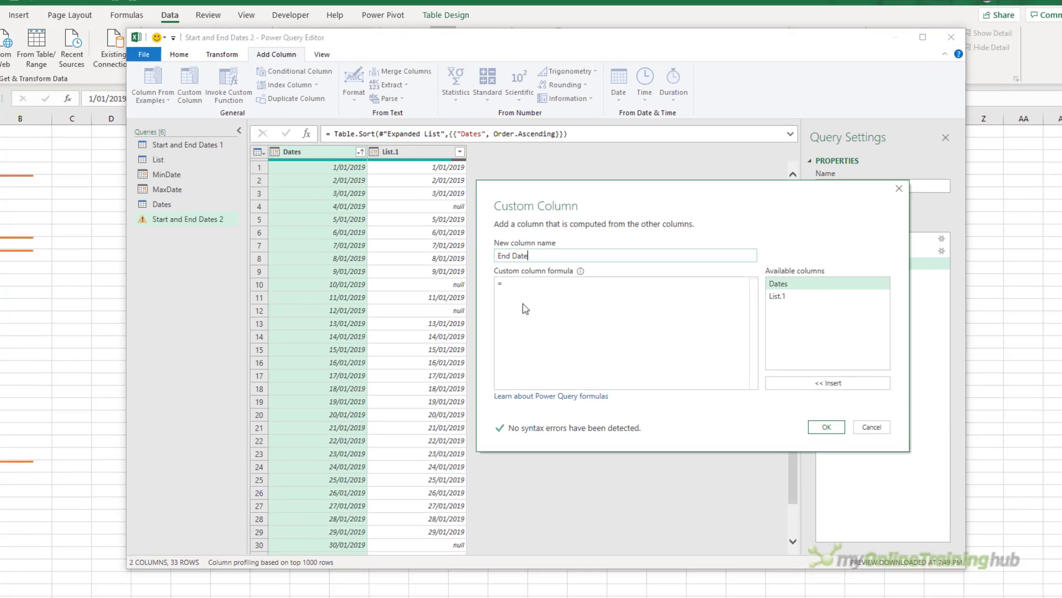
{"action": "left_click", "coordinate": [486, 284]}
{"action": "type", "text": "if"}
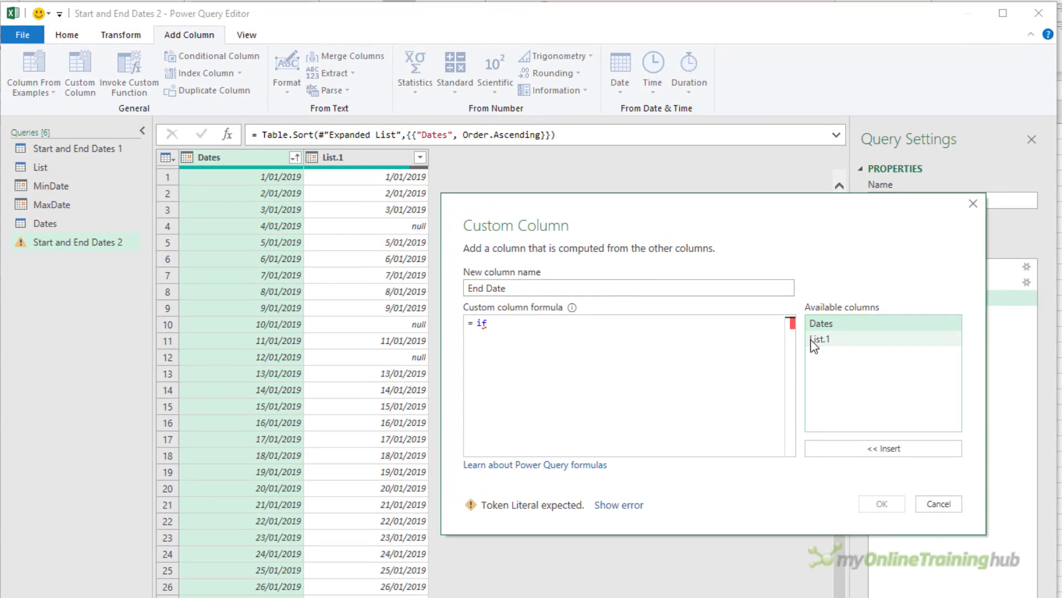
{"action": "double_click", "coordinate": [816, 339]}
{"action": "type", "text": "= null then Date.AddDays("}
{"action": "double_click", "coordinate": [817, 324]}
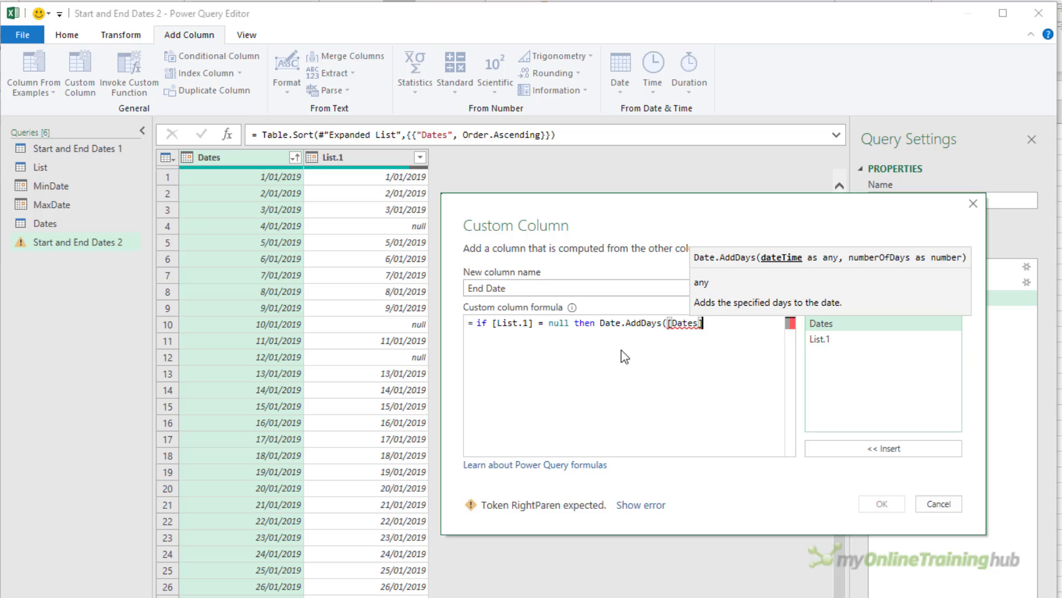
{"action": "type", "text": ",-1) else null"}
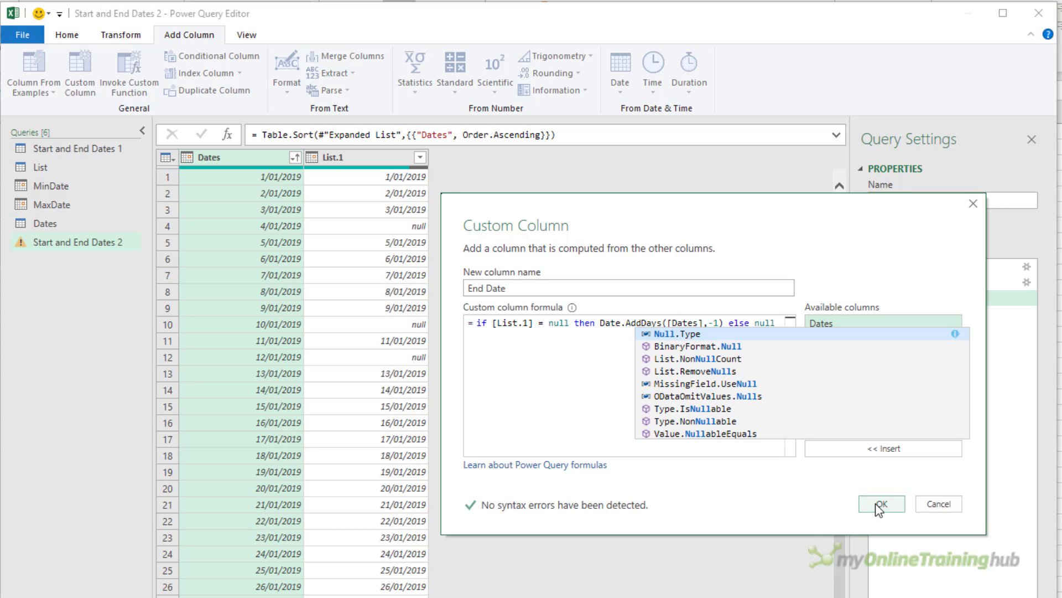
{"action": "left_click", "coordinate": [881, 504]}
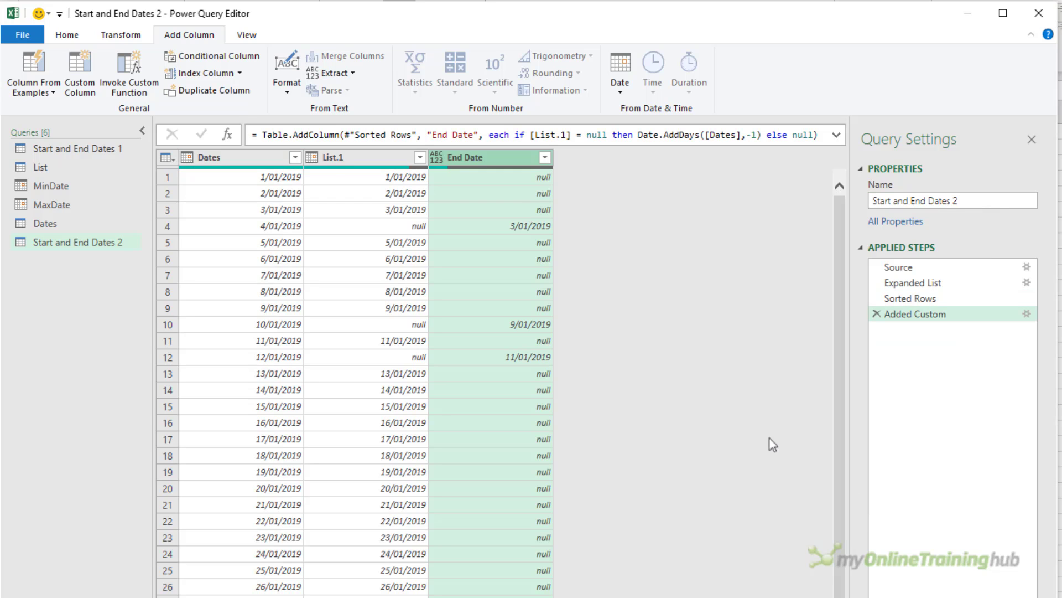
- Fill the End Date values upward
{"action": "left_click", "coordinate": [121, 35]}
{"action": "left_click", "coordinate": [297, 73]}
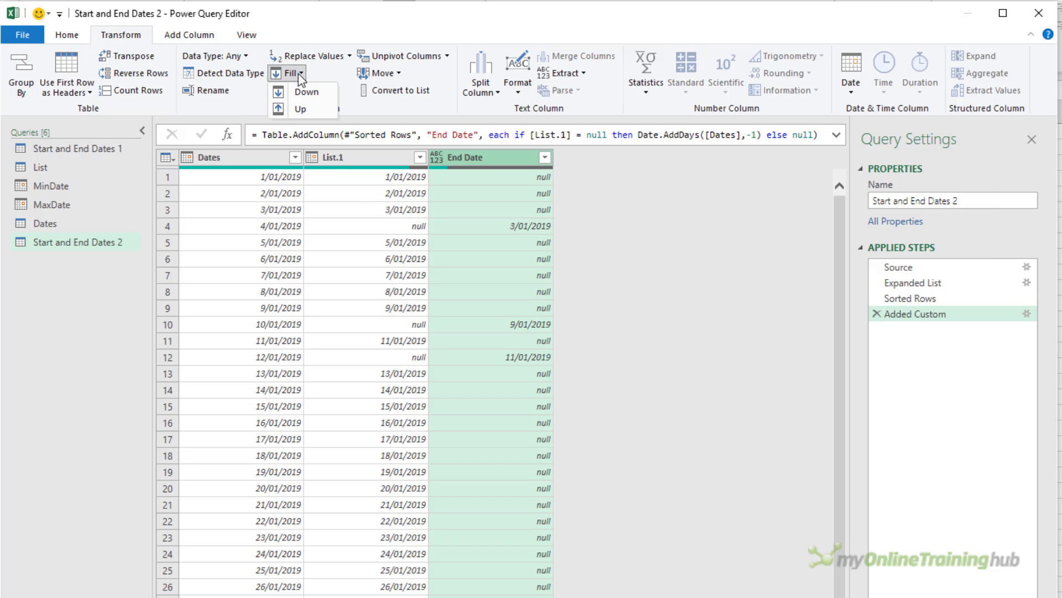
{"action": "left_click", "coordinate": [313, 108]}
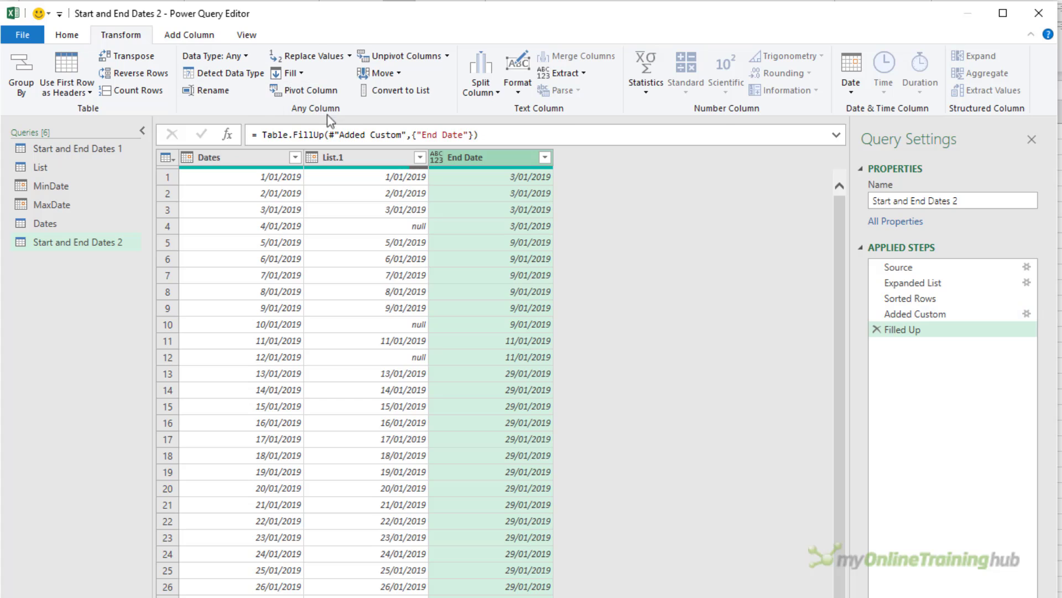
- Filter out rows where List.1 is null, then delete the List.1 column
{"action": "left_click", "coordinate": [420, 157]}
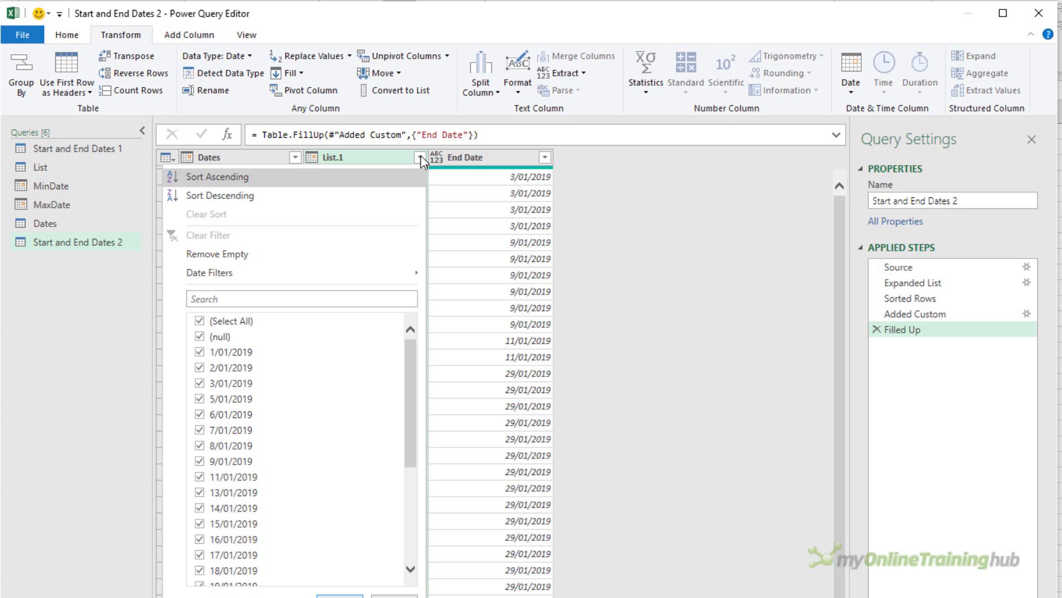
{"action": "left_click", "coordinate": [199, 336]}
{"action": "left_click", "coordinate": [340, 595]}
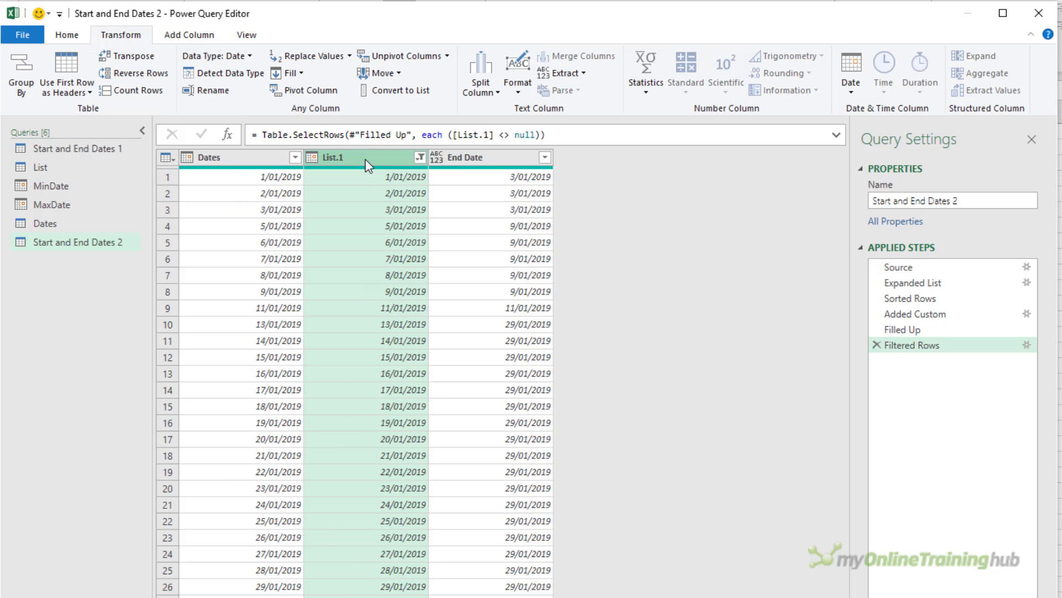
{"action": "key", "text": "Delete"}
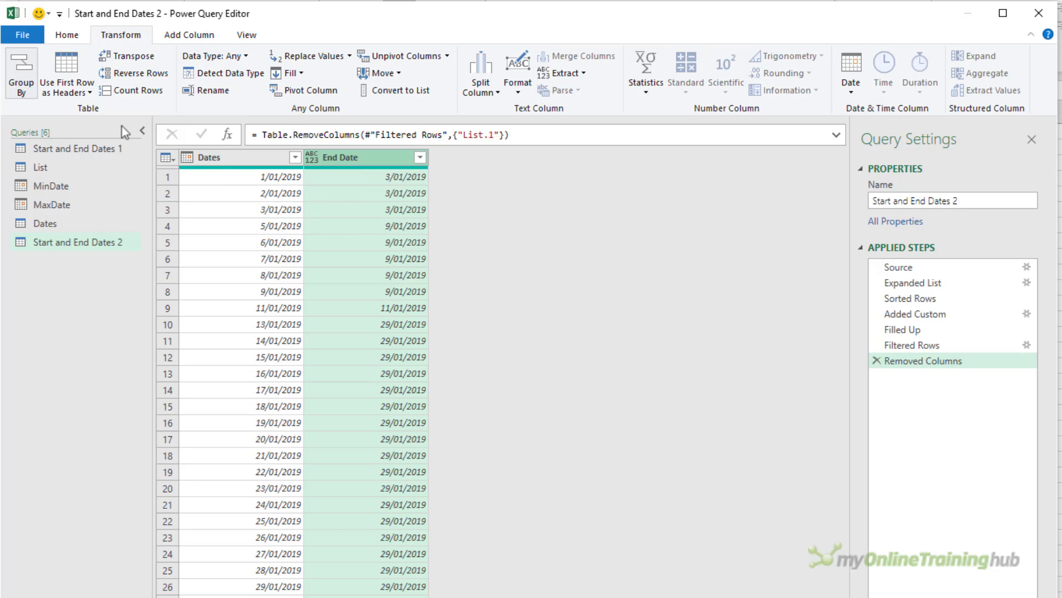
- Group by End Date with the All Rows operation and preview each group's nested dates
{"action": "left_click", "coordinate": [22, 83]}
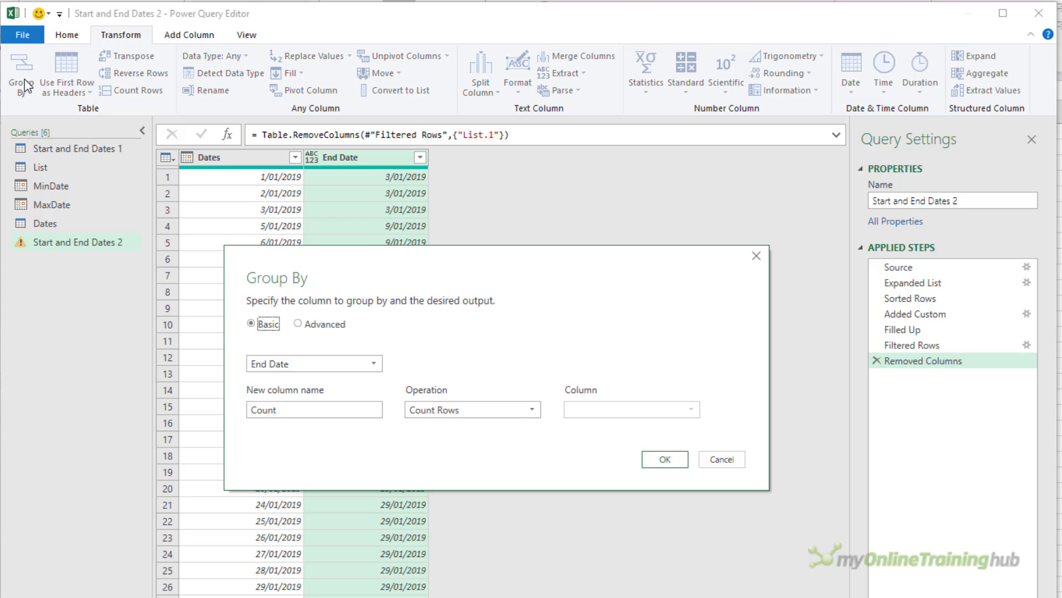
{"action": "left_click", "coordinate": [534, 409]}
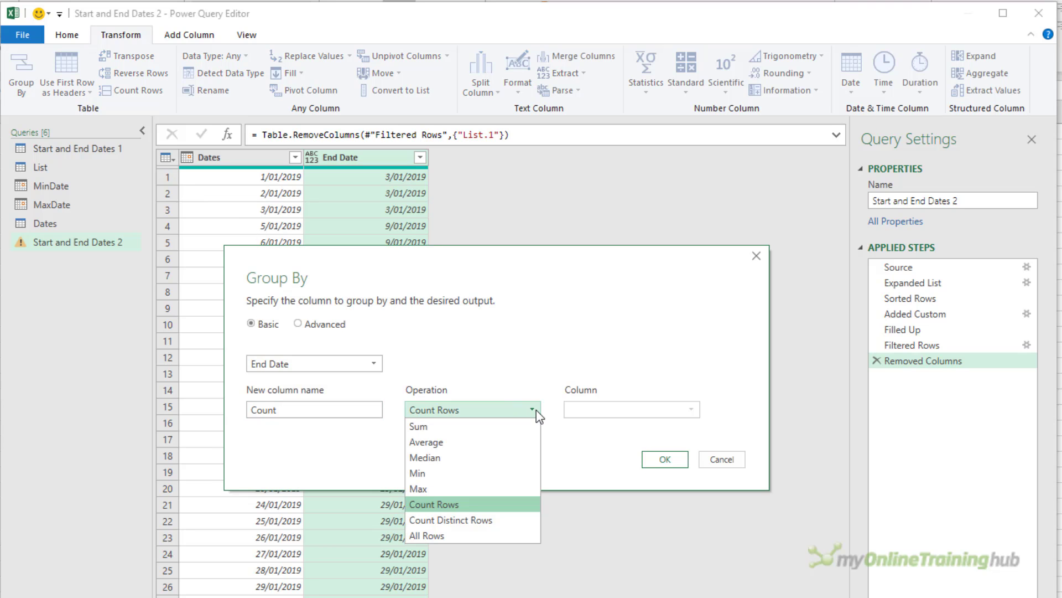
{"action": "left_click", "coordinate": [429, 535]}
{"action": "left_click", "coordinate": [665, 459]}
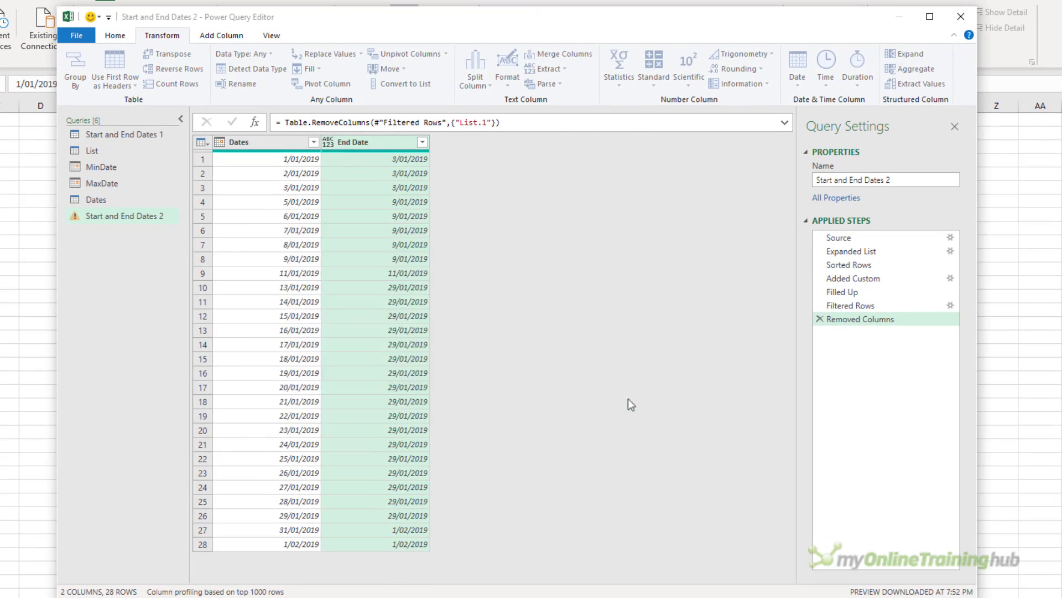
{"action": "left_click", "coordinate": [401, 164]}
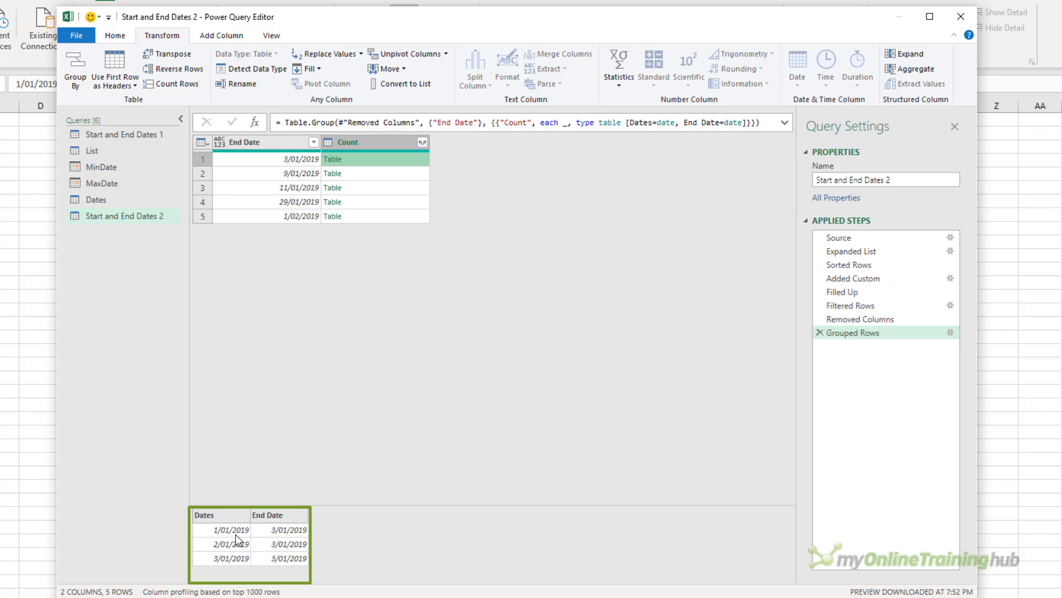
{"action": "left_click", "coordinate": [399, 176]}
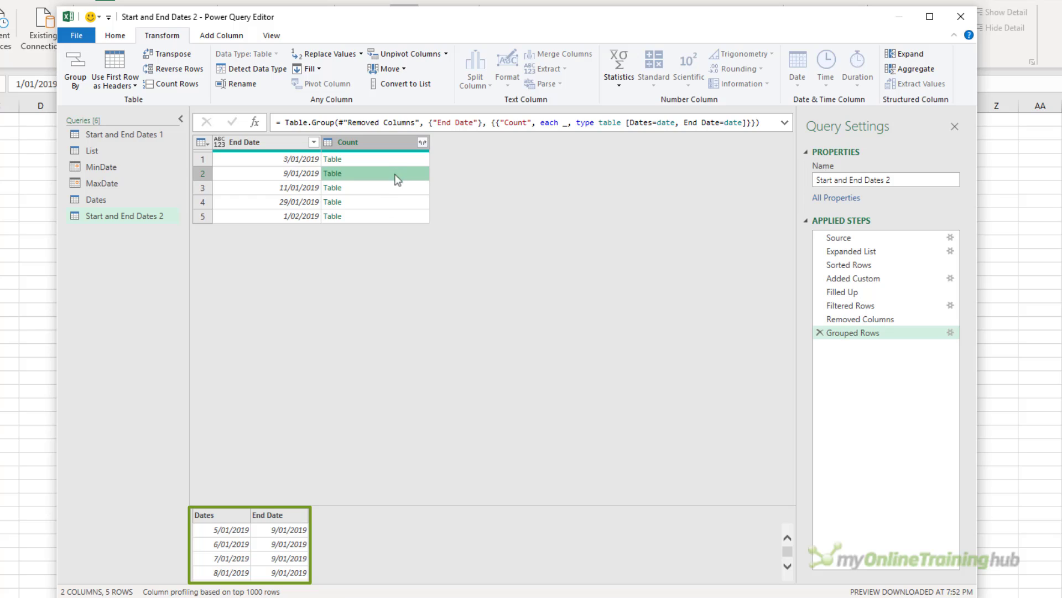
{"action": "left_click", "coordinate": [381, 217]}
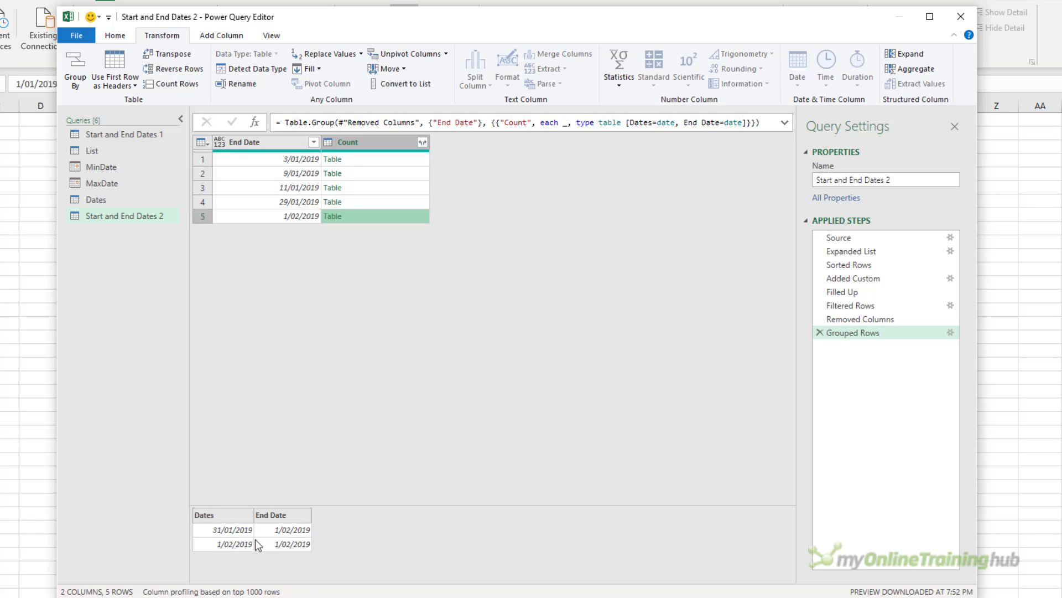
- Add a Custom column with formula Table.AddIndexColumn([Count],"Date Number", 1,1)
{"action": "left_click", "coordinate": [249, 36]}
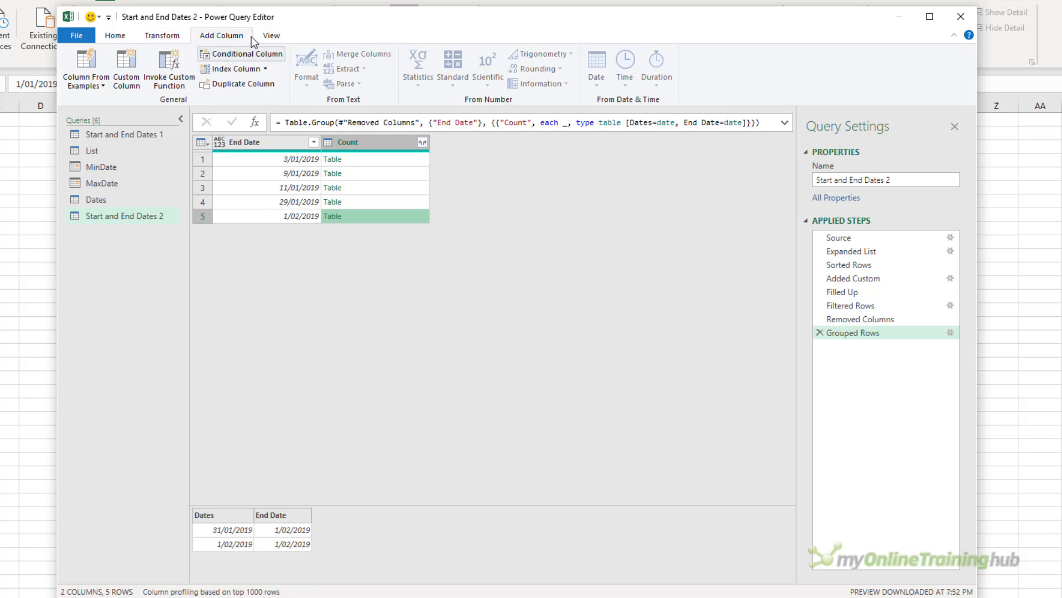
{"action": "left_click", "coordinate": [126, 68]}
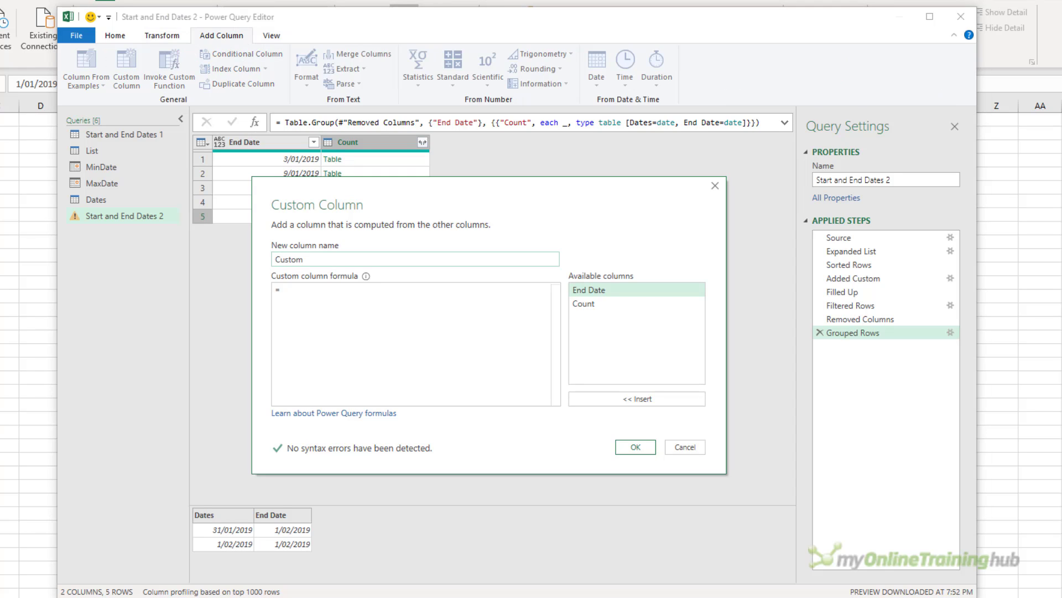
{"action": "left_click_drag", "start_coordinate": [374, 192], "coordinate": [452, 187]}
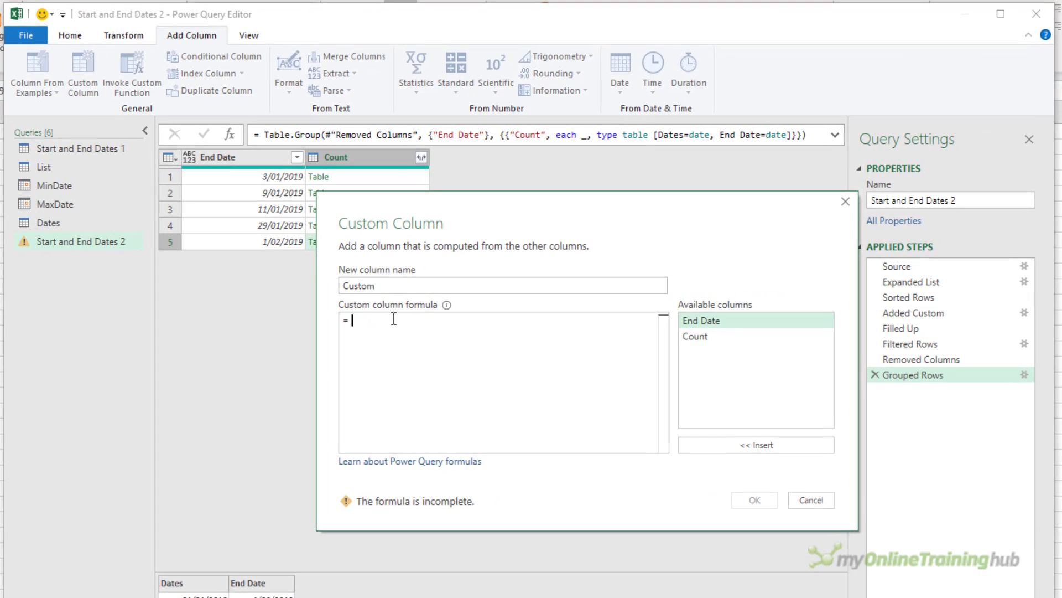
{"action": "type", "text": "Table.AddIn"}
{"action": "key", "text": "Tab"}
{"action": "type", "text": "("}
{"action": "double_click", "coordinate": [695, 341]}
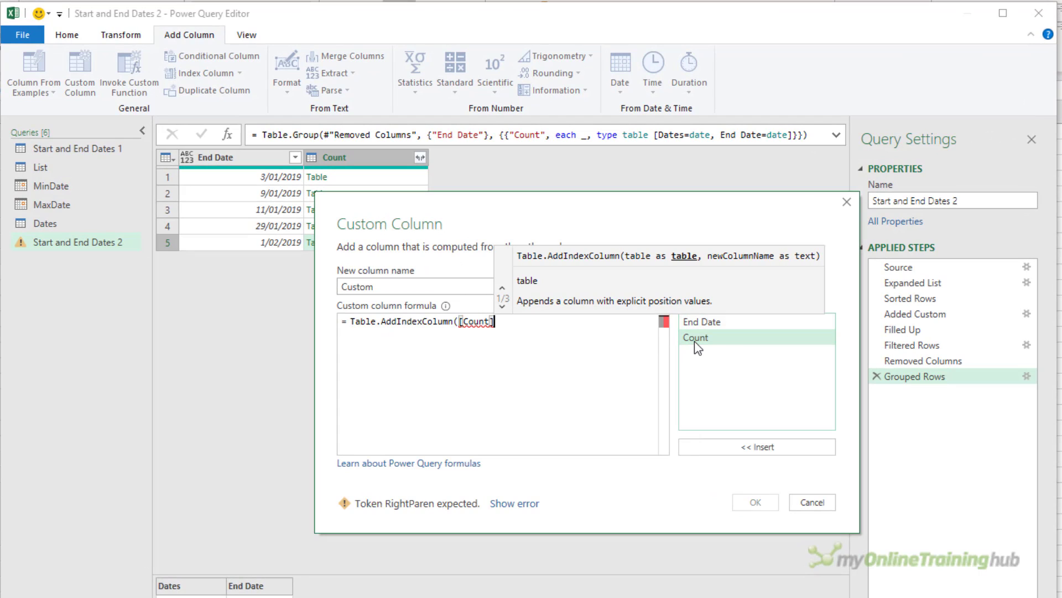
{"action": "type", "text": ",\"Date Number:"}
{"action": "key", "text": "BackSpace"}
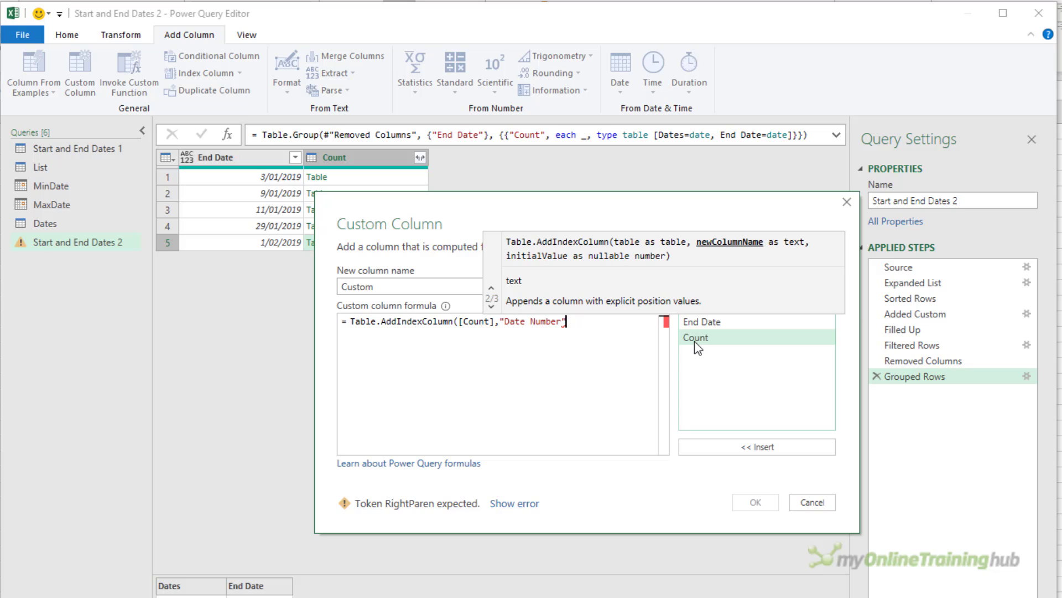
{"action": "type", "text": "\", 1,1)"}
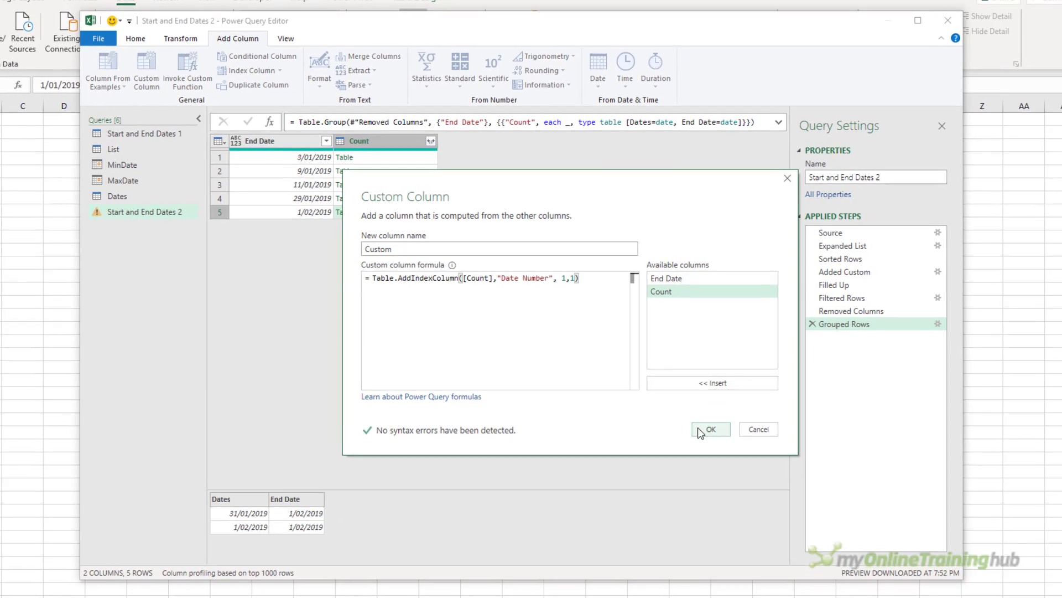
{"action": "left_click", "coordinate": [756, 502]}
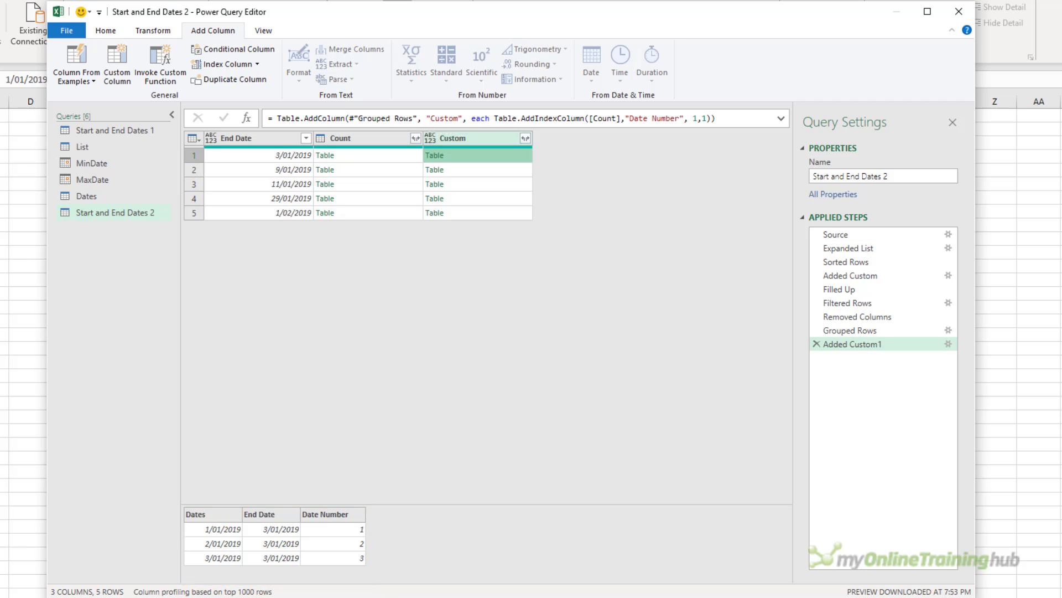
- Expand Custom into Dates and Date Number, excluding End Date, and clear the Date Number filter values
{"action": "left_click", "coordinate": [526, 139]}
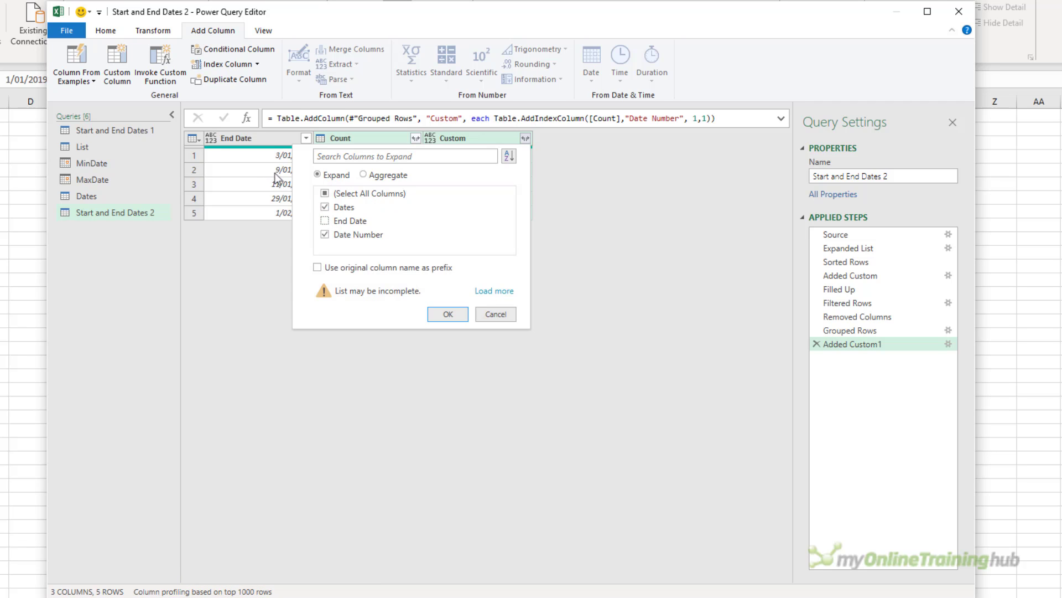
{"action": "key", "text": "Escape"}
{"action": "left_click", "coordinate": [526, 138]}
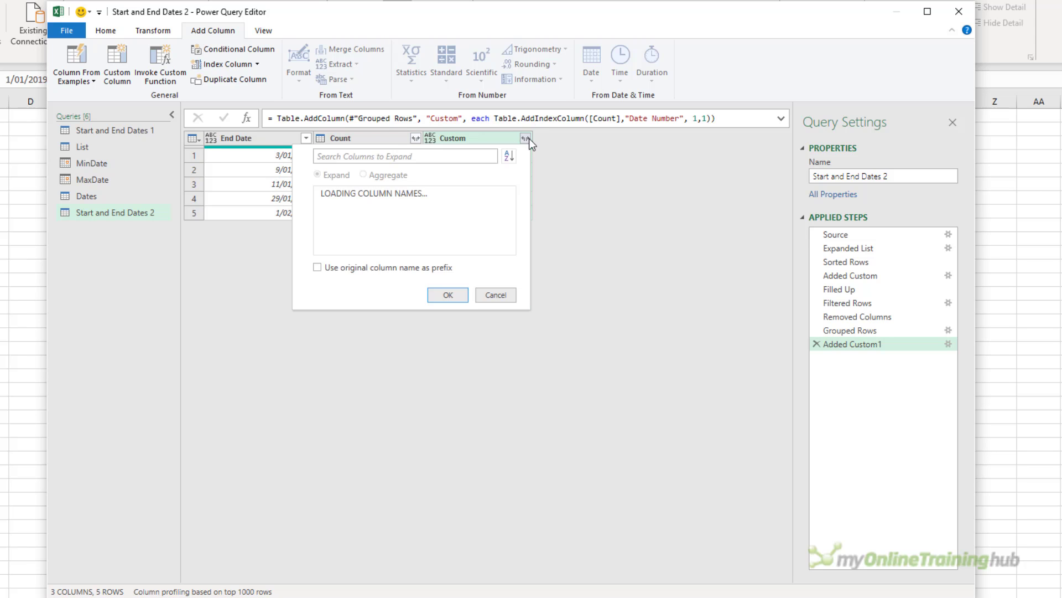
{"action": "left_click", "coordinate": [326, 221]}
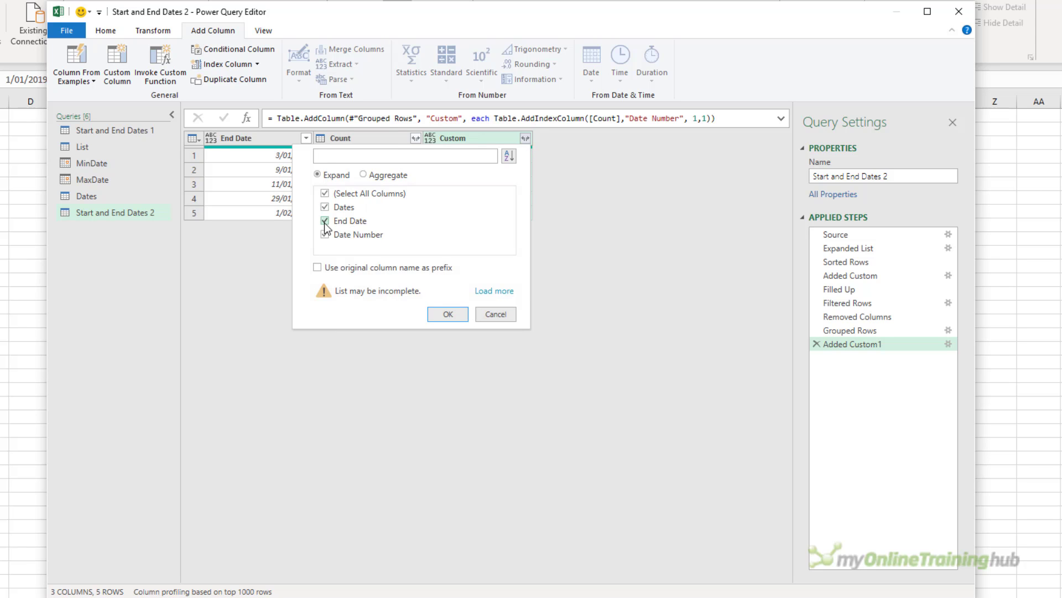
{"action": "left_click", "coordinate": [448, 314]}
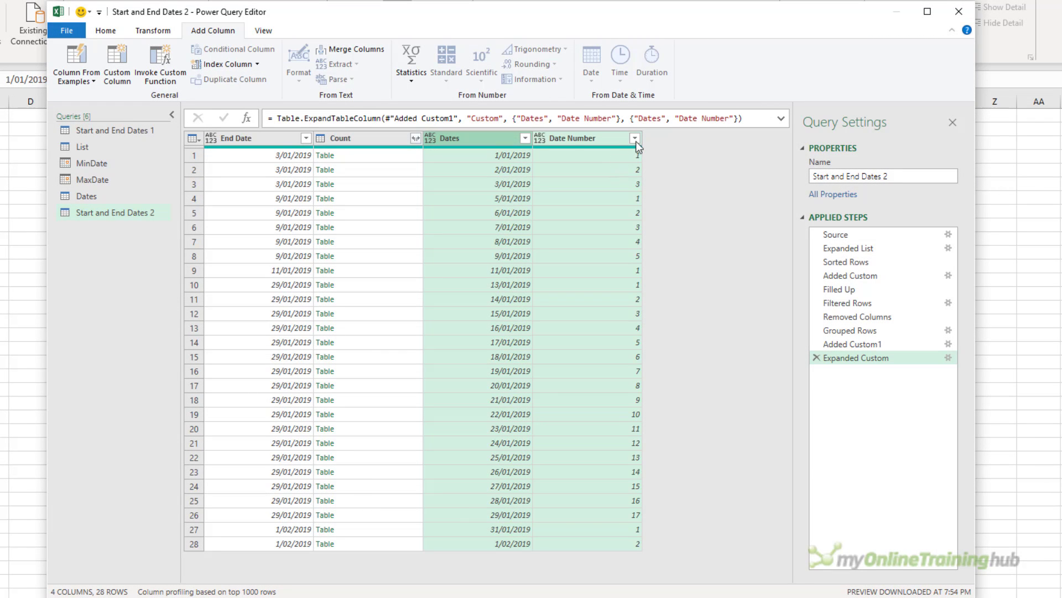
{"action": "left_click", "coordinate": [635, 141]}
{"action": "left_click", "coordinate": [442, 283]}
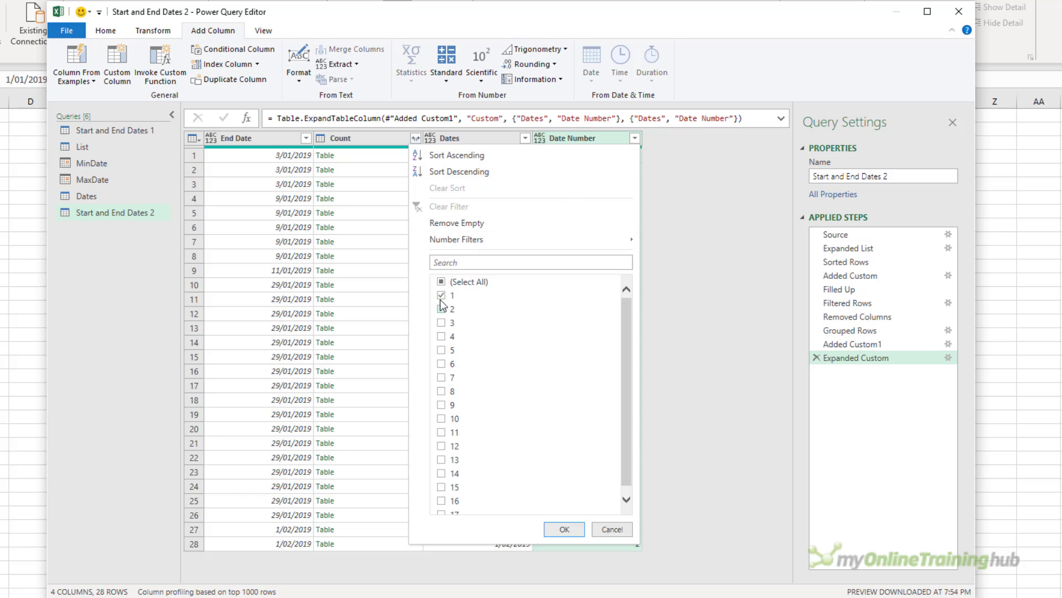
- Keep only Date Number 1 rows, then delete the Count and Date Number columns
{"action": "left_click", "coordinate": [554, 530]}
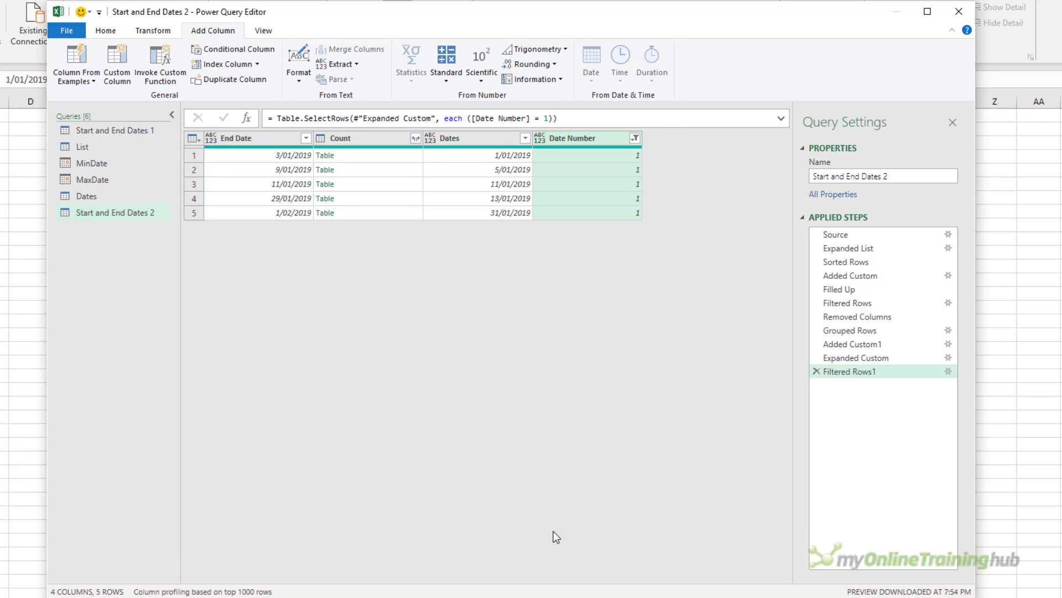
{"action": "left_click", "coordinate": [463, 141]}
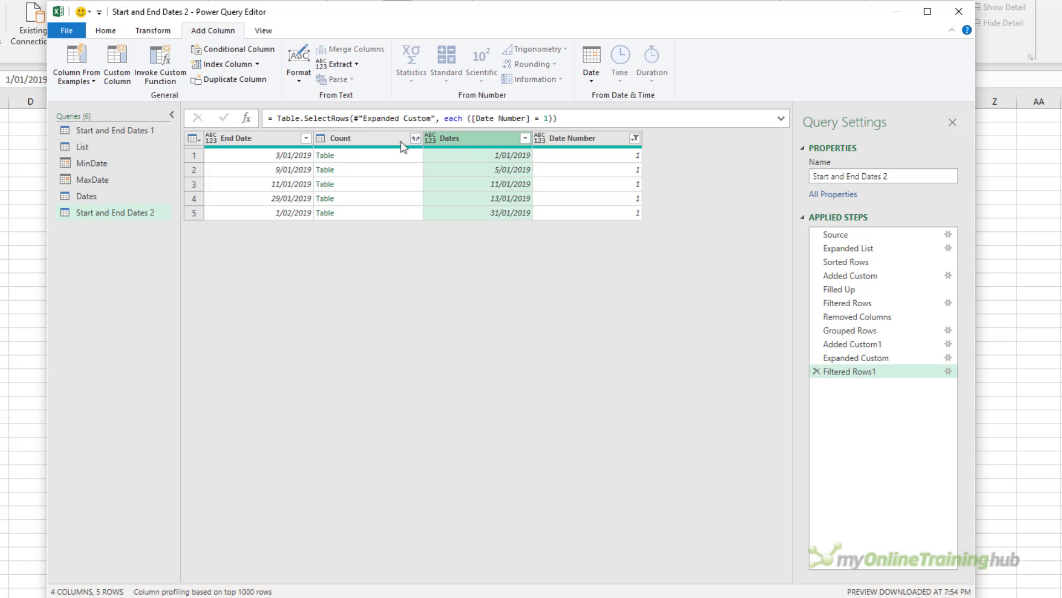
{"action": "left_click", "coordinate": [279, 142]}
{"action": "left_click", "coordinate": [356, 141]}
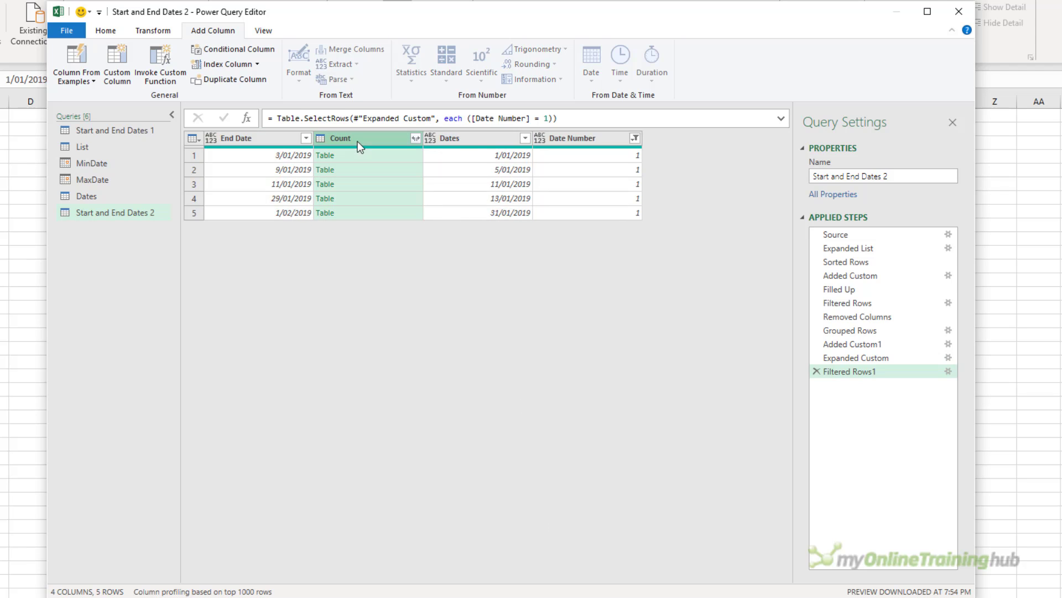
{"action": "left_click", "coordinate": [563, 137], "text": "ctrl"}
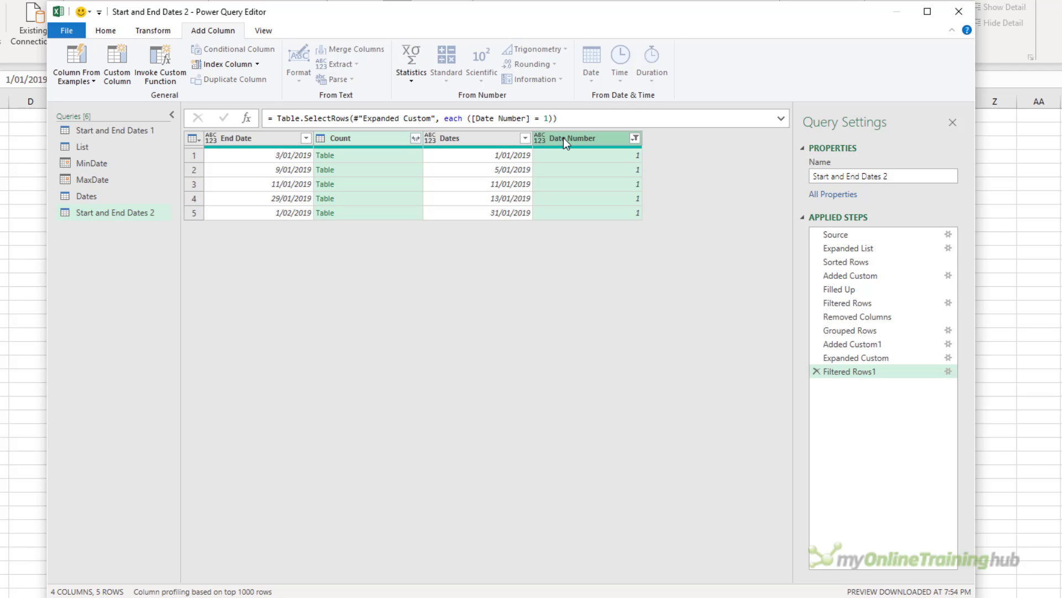
{"action": "key", "text": "Delete"}
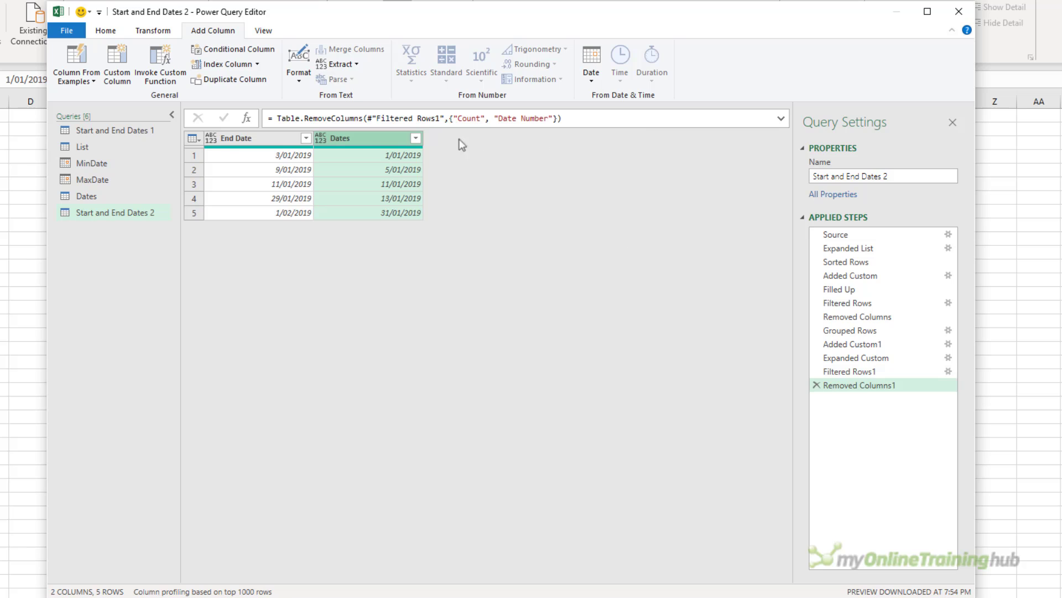
- Rename Dates to Start Date, set both columns to Date type, and move Start Date first
{"action": "double_click", "coordinate": [354, 140]}
{"action": "type", "text": "Start Da"}
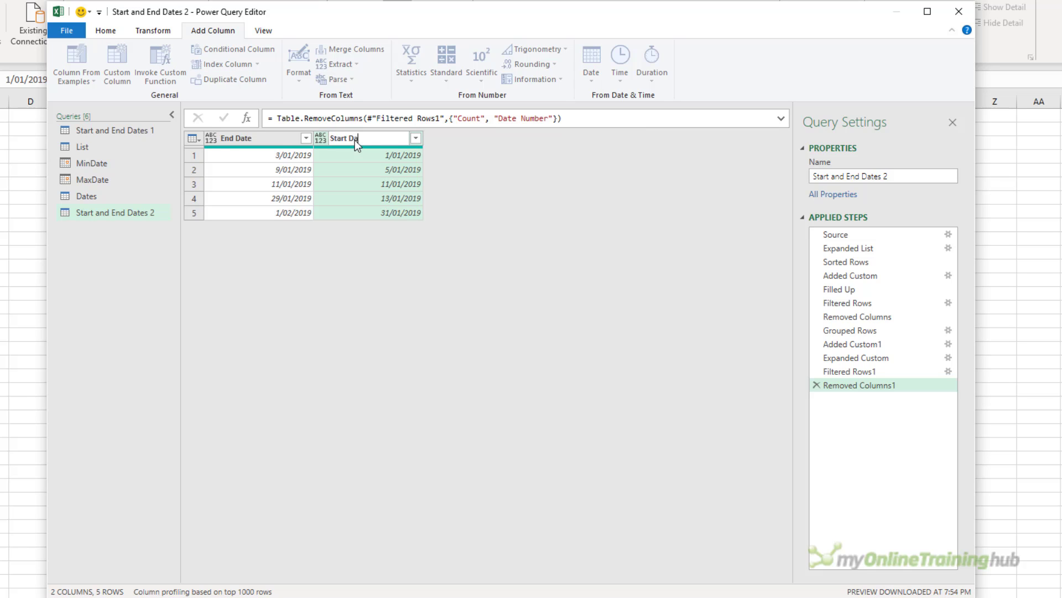
{"action": "type", "text": "te"}
{"action": "key", "text": "Return"}
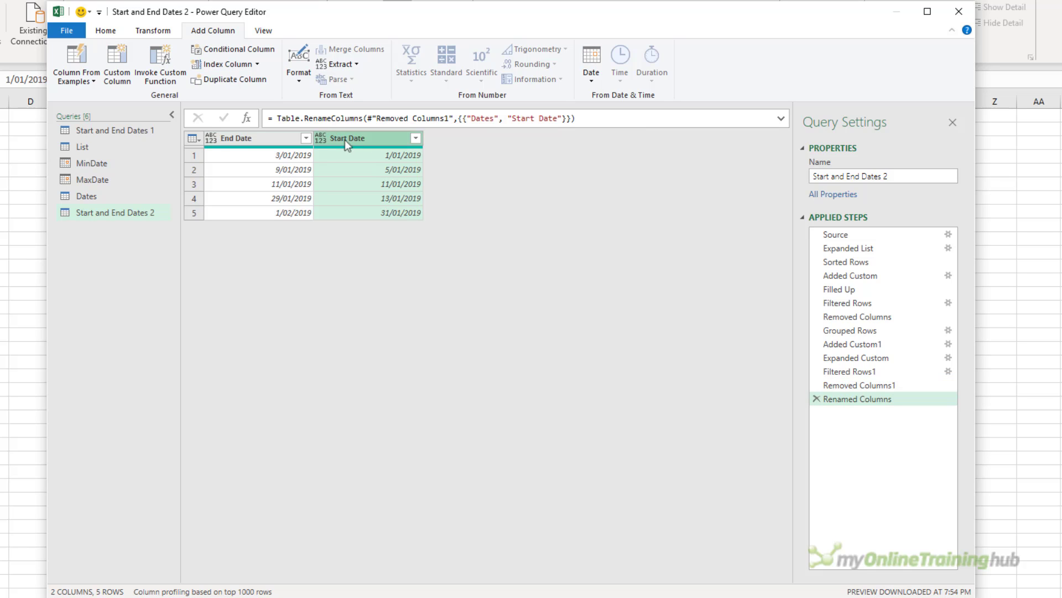
{"action": "left_click", "coordinate": [255, 138]}
{"action": "left_click", "coordinate": [113, 27]}
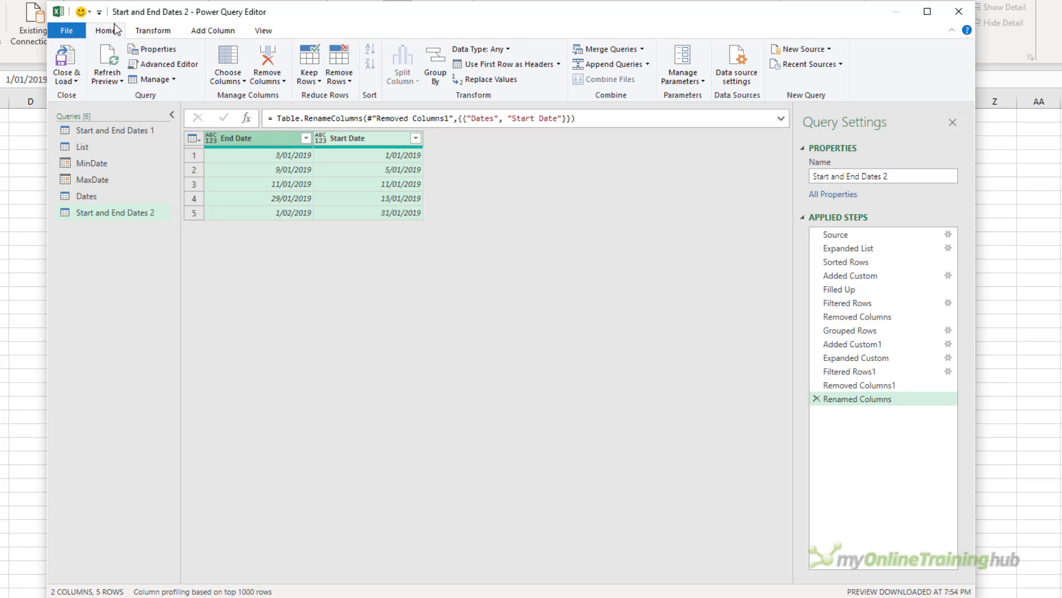
{"action": "left_click", "coordinate": [504, 49]}
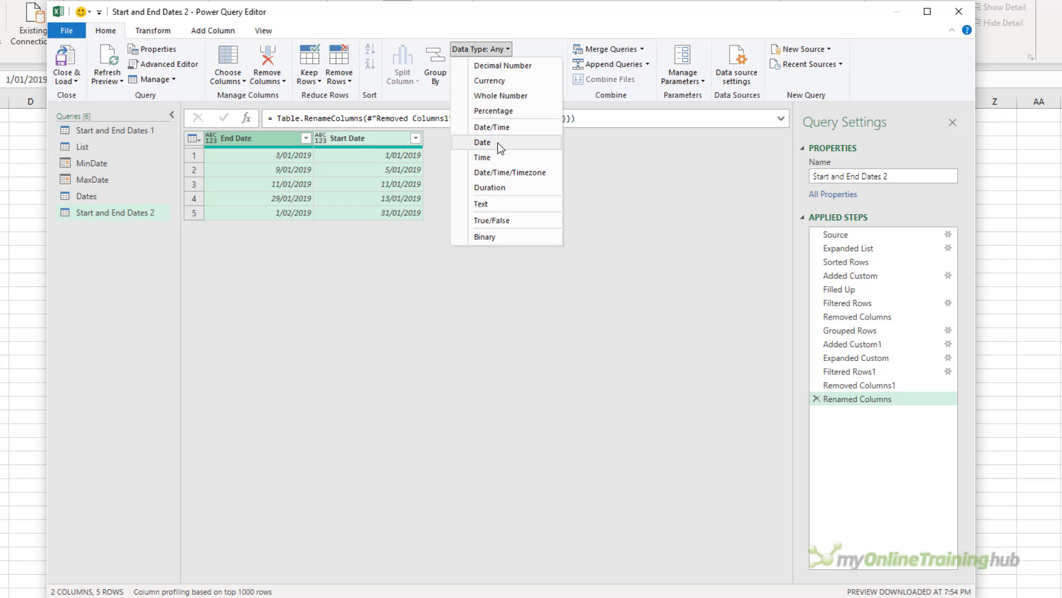
{"action": "left_click", "coordinate": [462, 143]}
{"action": "left_click_drag", "start_coordinate": [378, 140], "coordinate": [258, 141]}
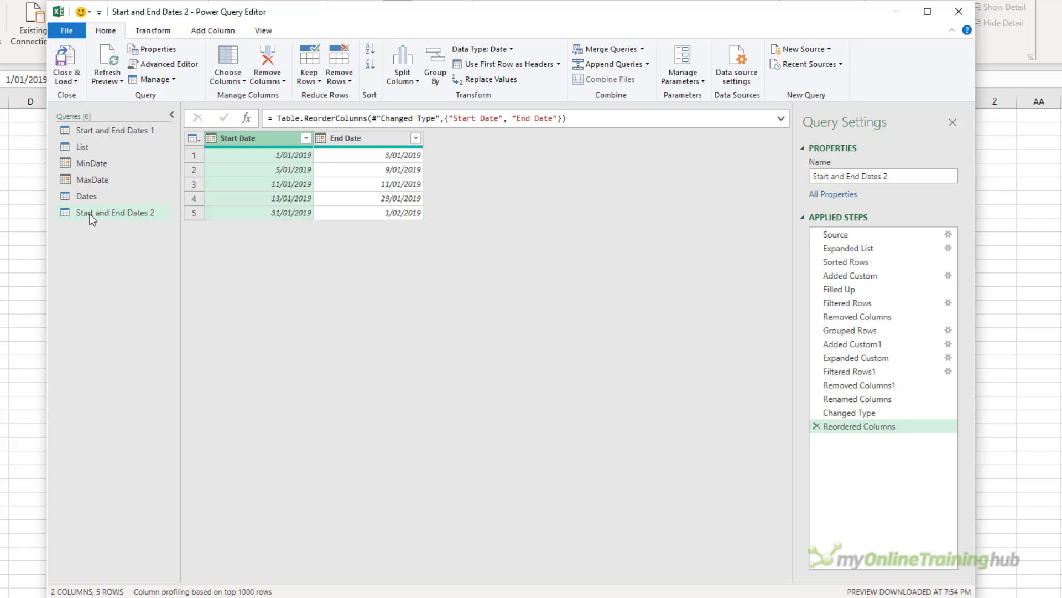
{"action": "left_click", "coordinate": [131, 132]}
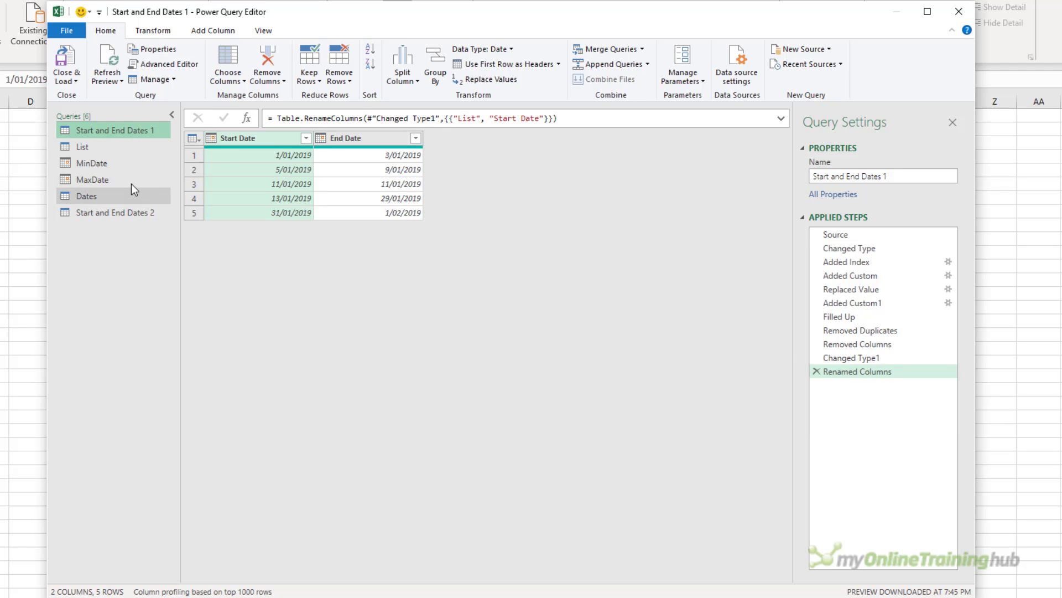
{"action": "left_click", "coordinate": [128, 213]}
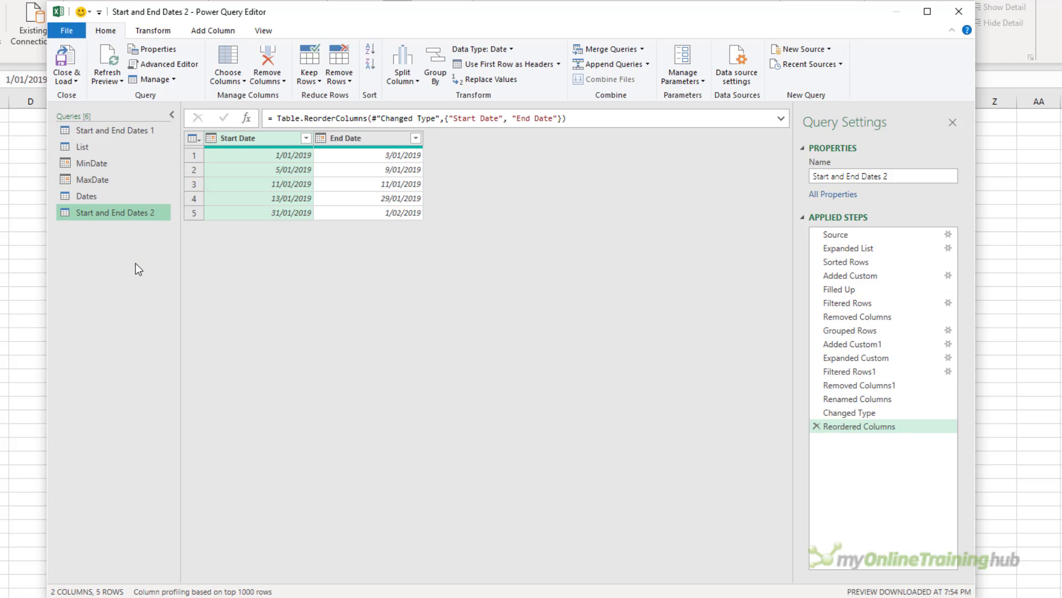